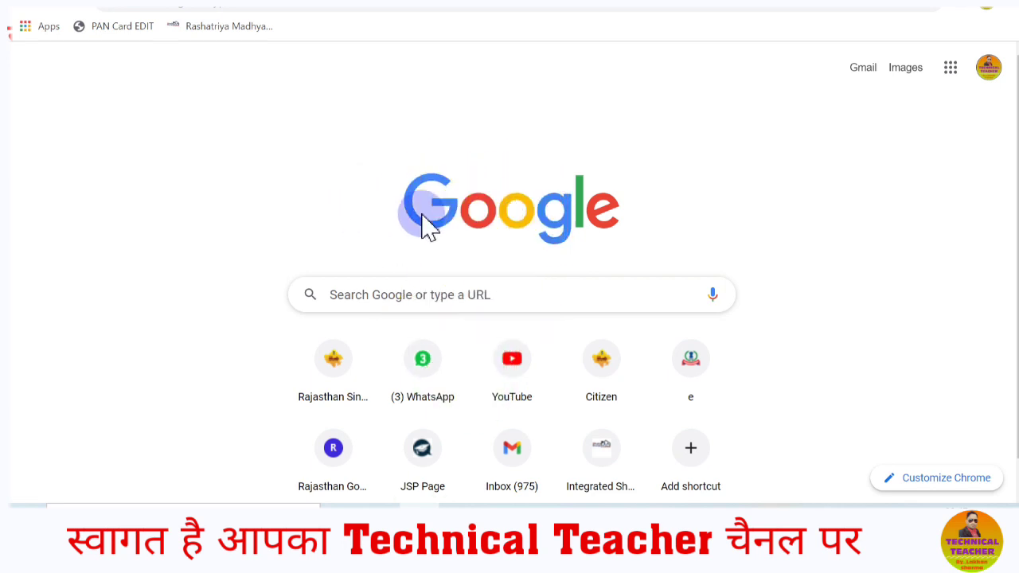
- Search Google for rssrastriya and open the site's आयकर गणना प्रपत्र FY 2021-22 page
left_click(420, 296)
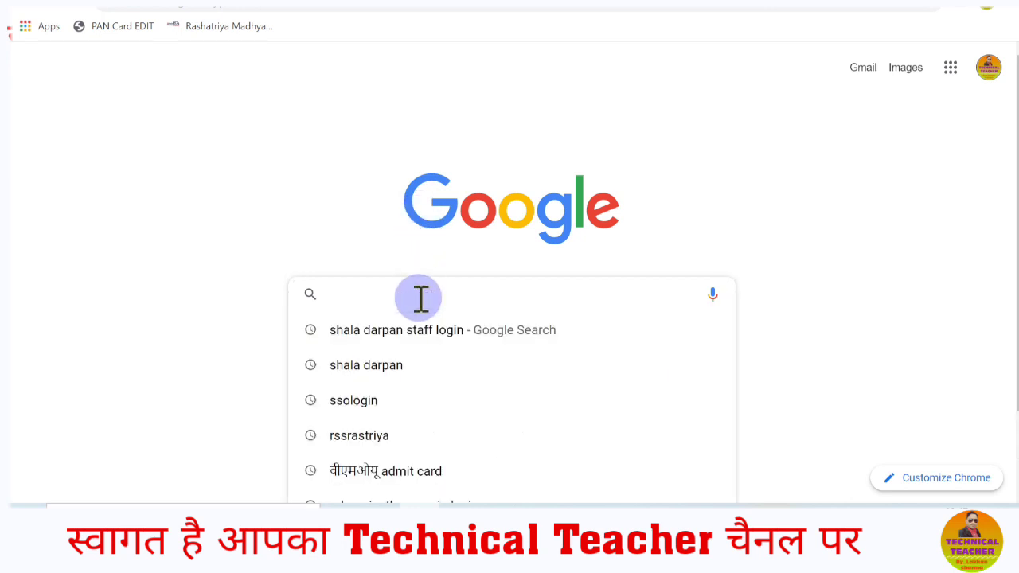
left_click(380, 436)
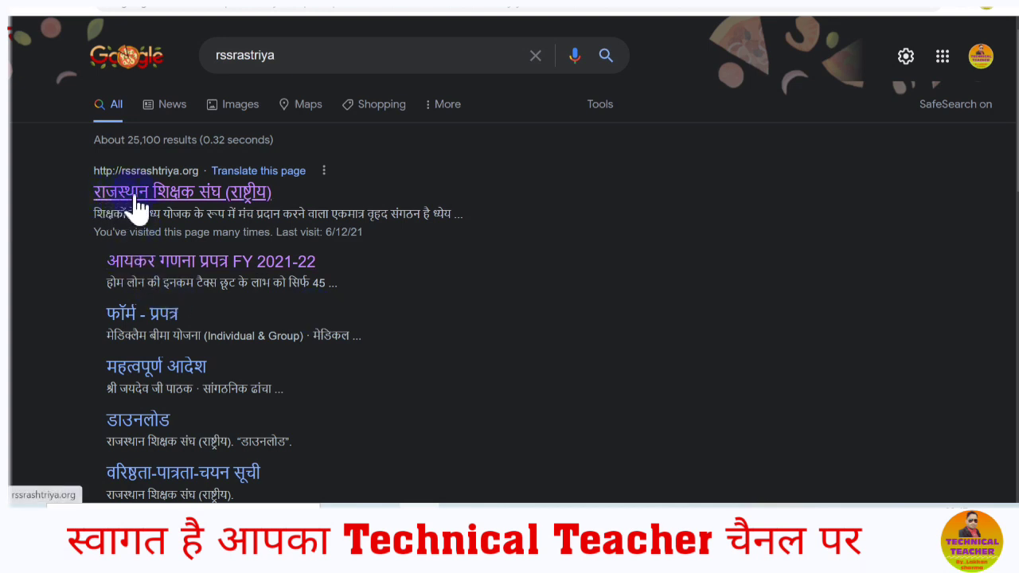
left_click(187, 200)
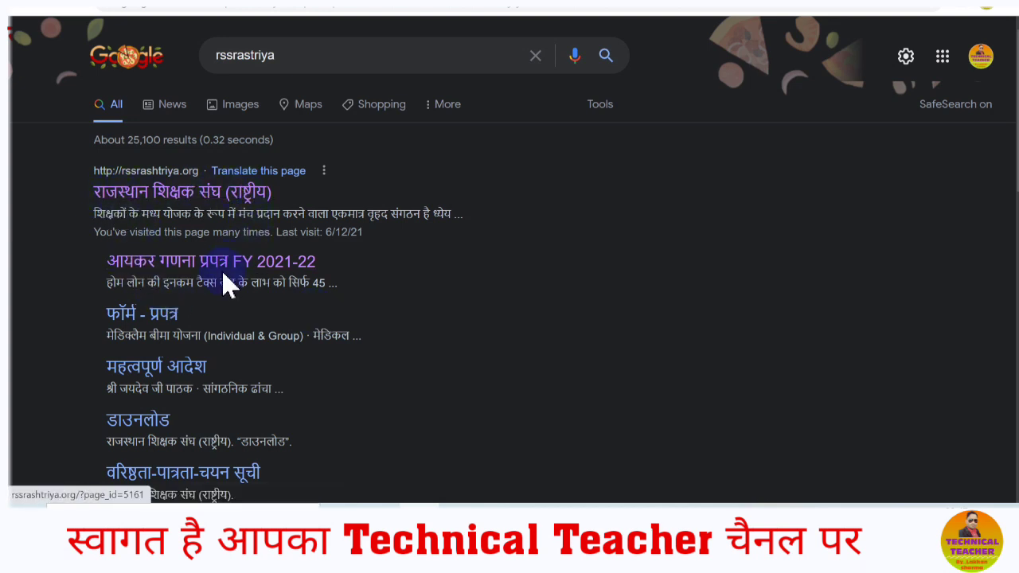
left_click(133, 268)
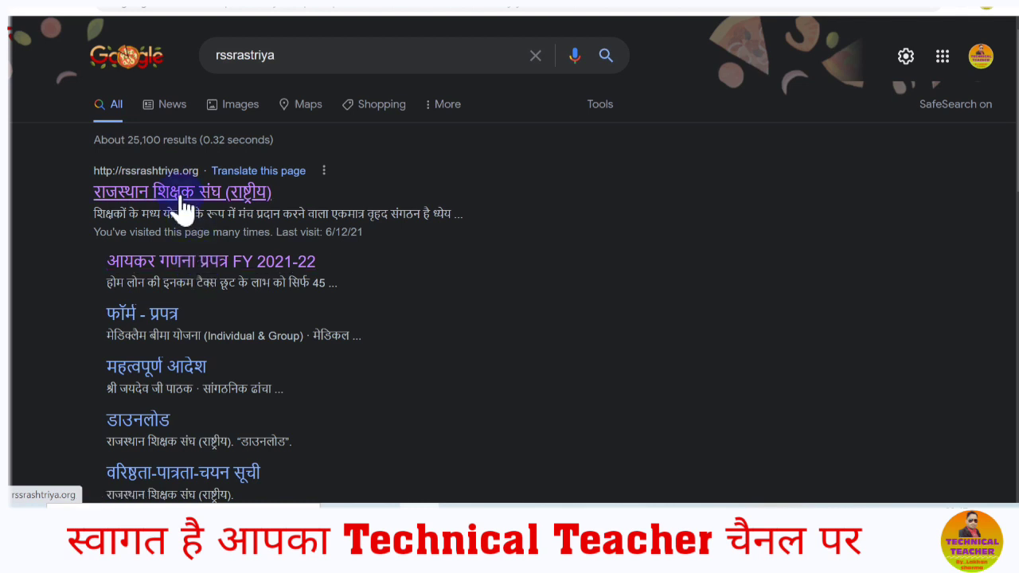
left_click(191, 266)
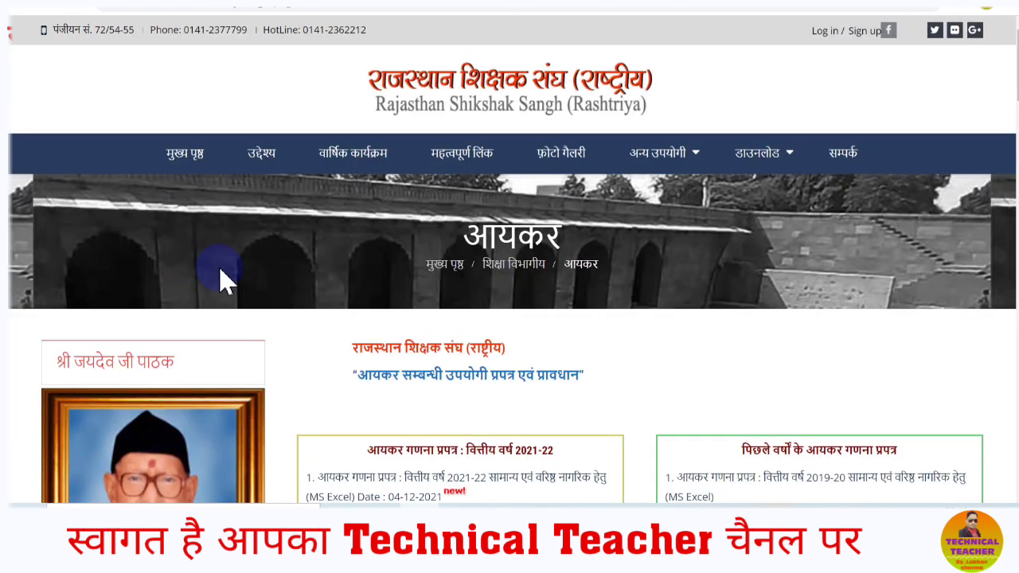
- Download the first FY 2021-22 (MS Excel) income tax calculation workbook
scroll(220, 269, "down", 1)
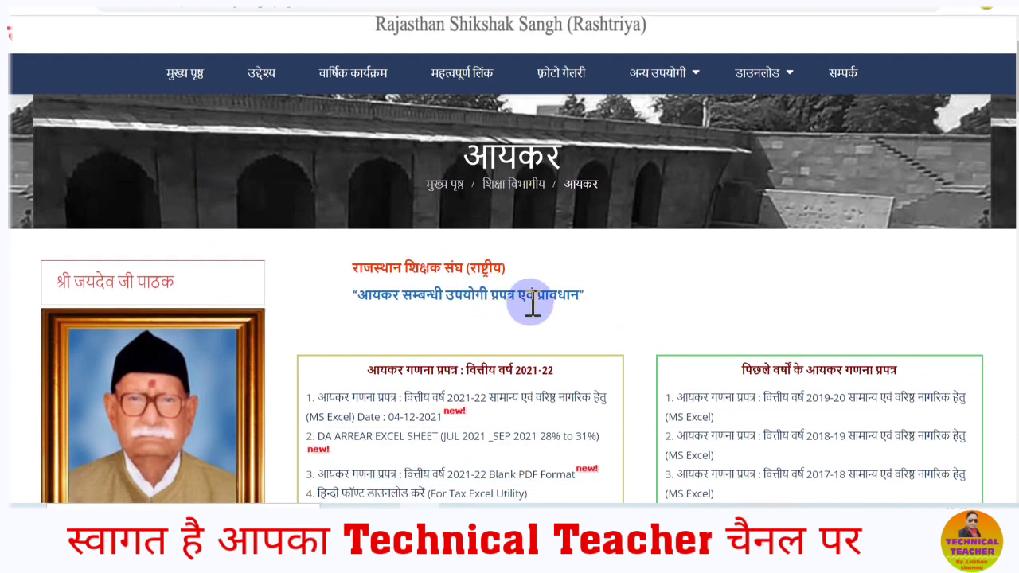
scroll(484, 321, "down", 1)
scroll(484, 321, "down", 3)
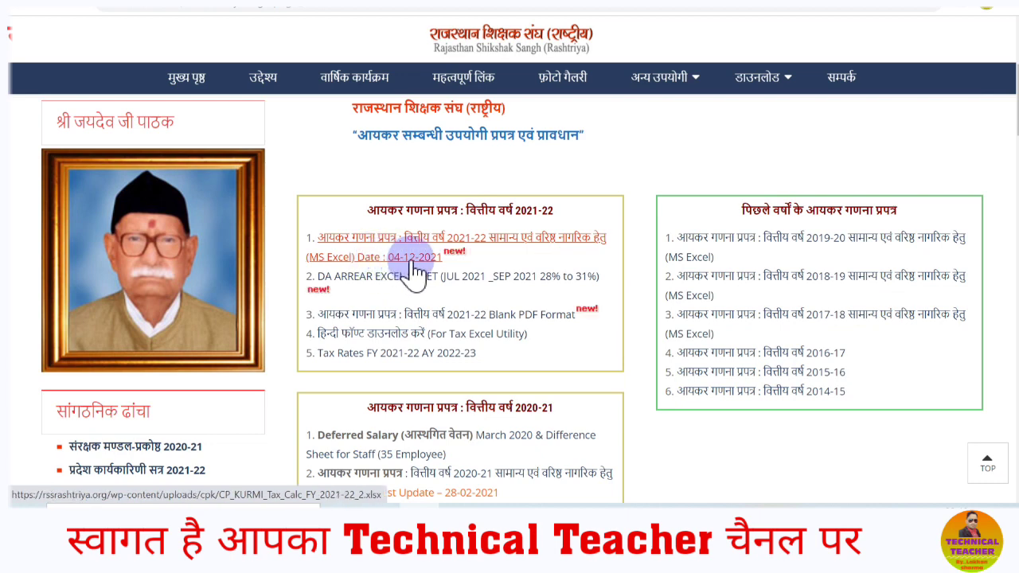
left_click(406, 237)
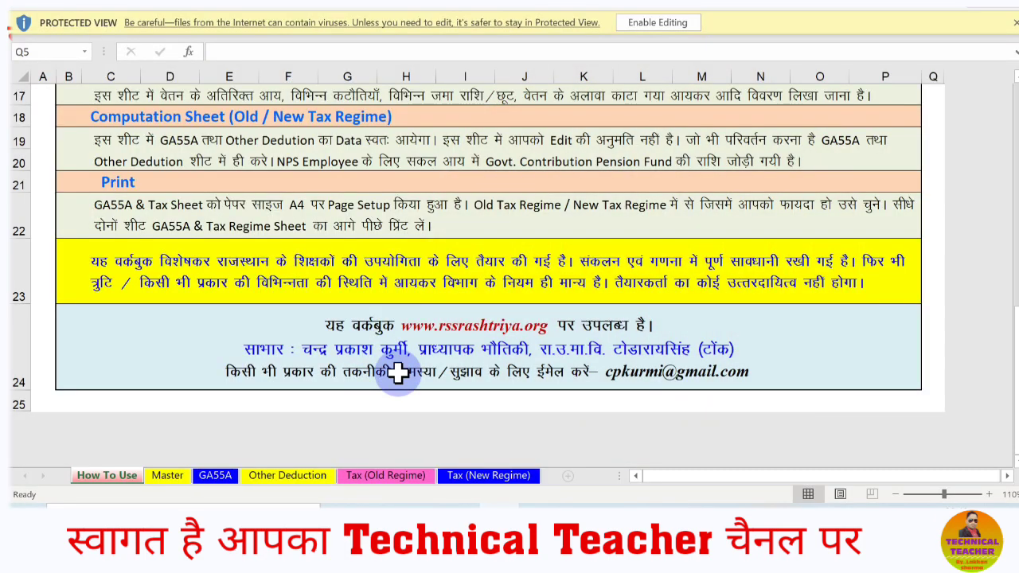
- Scroll back to the top of the How To Use instructions sheet
scroll(386, 360, "up", 4)
scroll(386, 361, "up", 2)
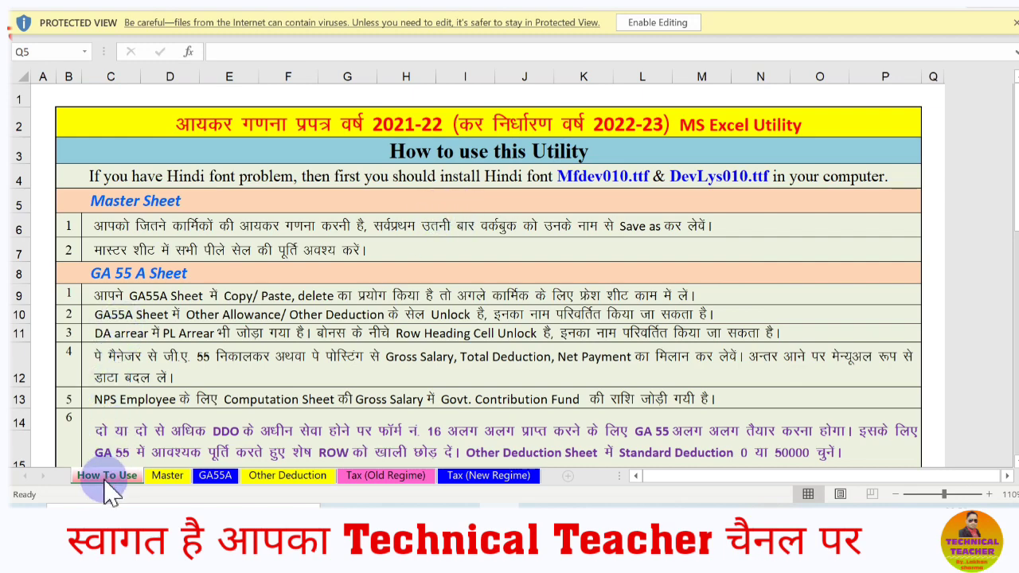
- Read through the How To Use instructions, then switch to the Master sheet
scroll(165, 368, "down", 2)
scroll(164, 368, "down", 1)
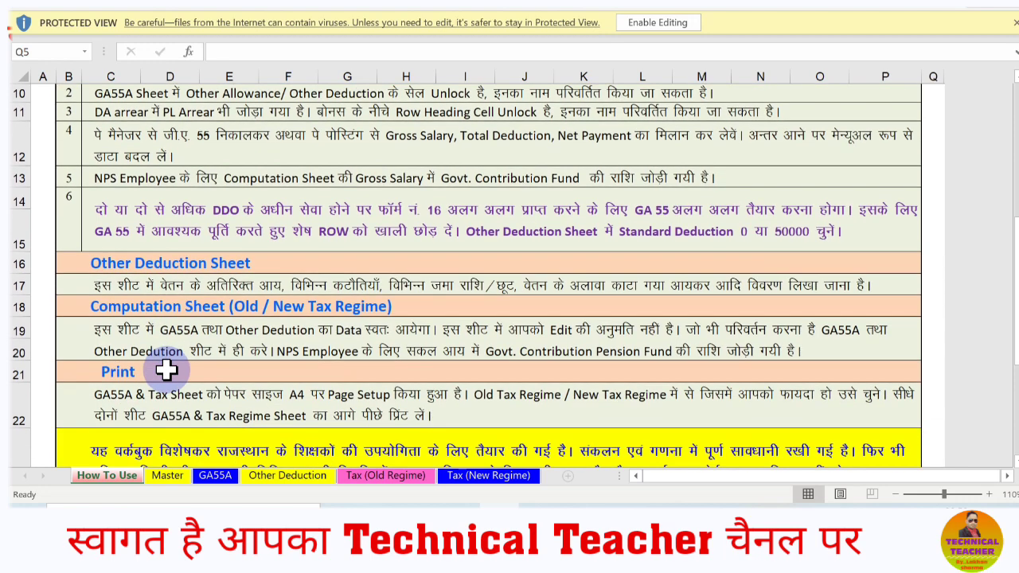
scroll(165, 368, "down", 2)
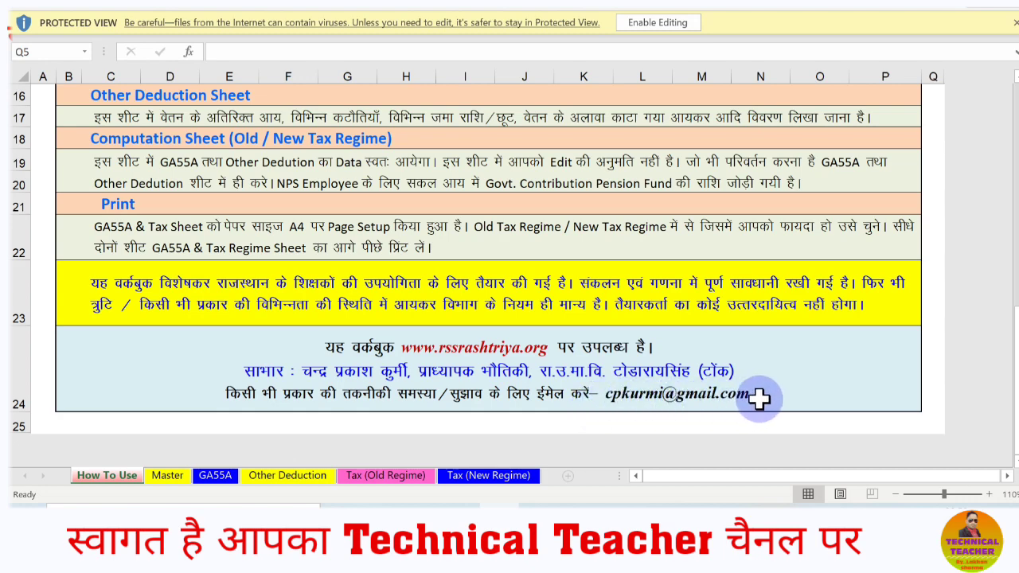
scroll(713, 400, "up", 2)
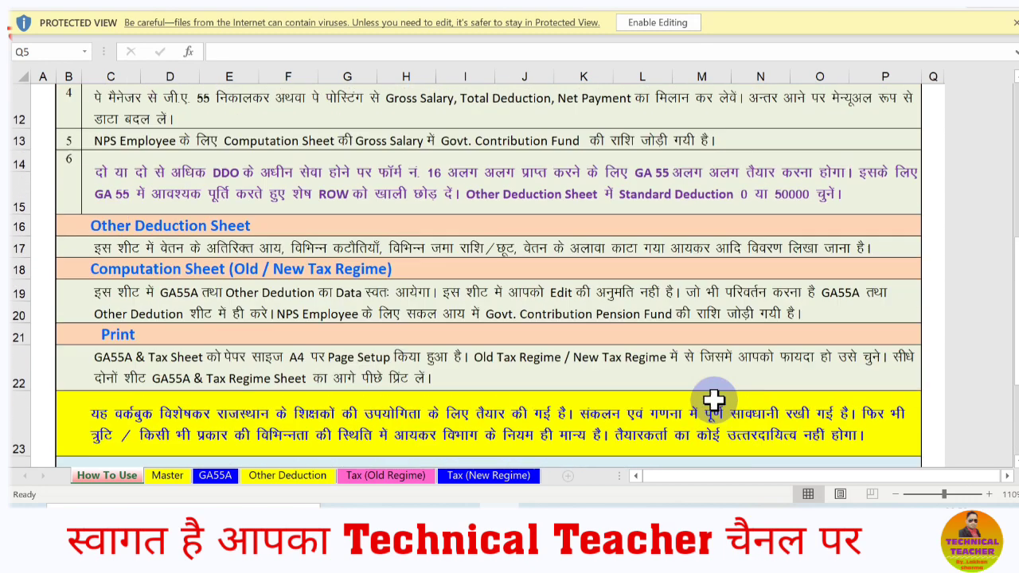
scroll(714, 400, "up", 2)
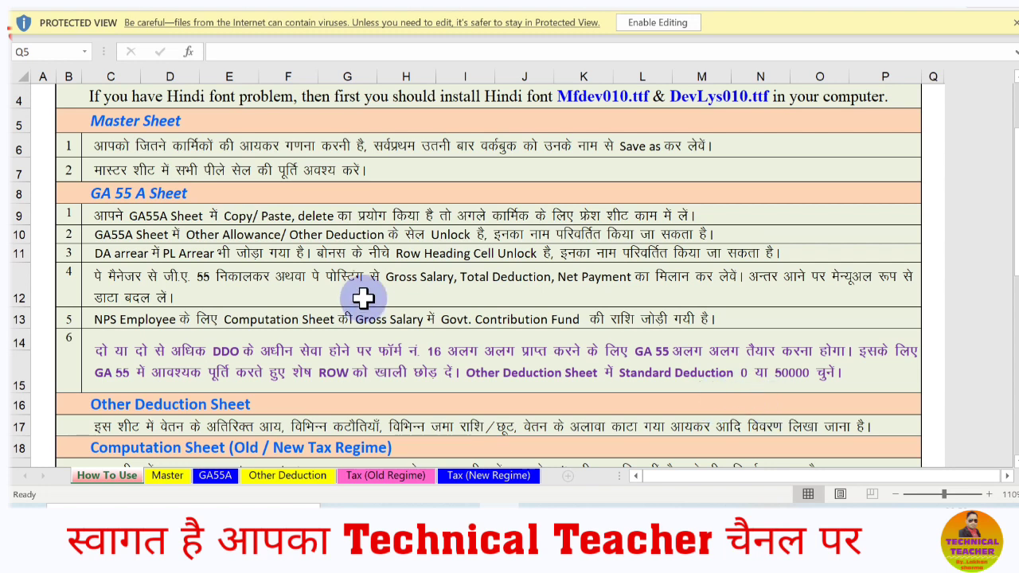
scroll(366, 285, "up", 1)
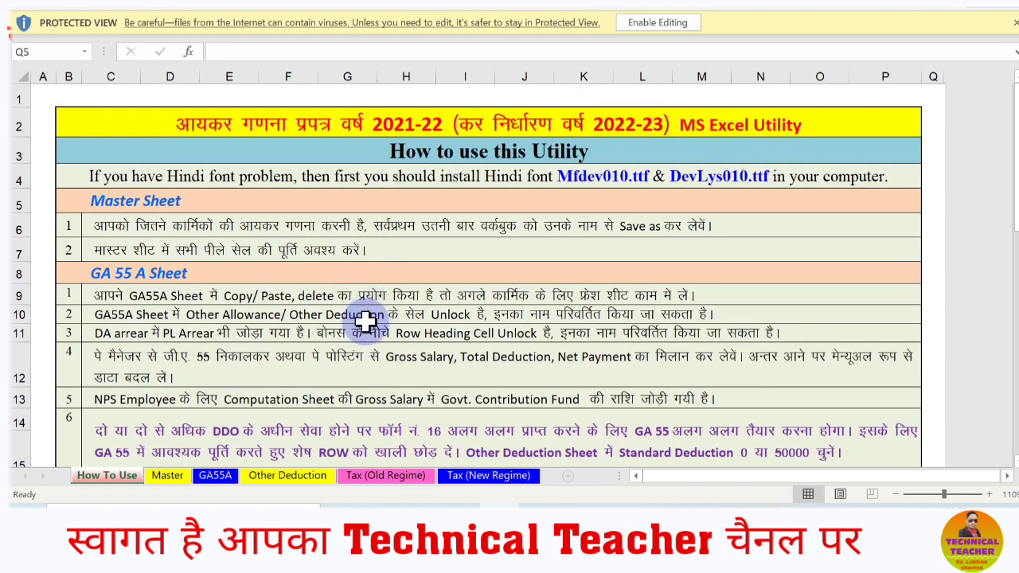
left_click(168, 475)
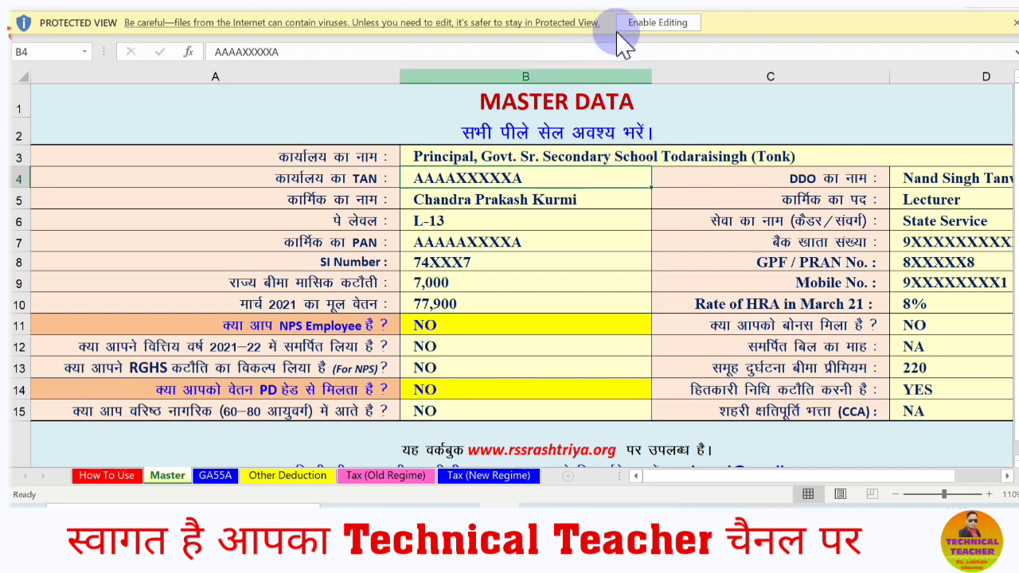
- Enable editing and change the pay level in B6 from L-13 to L-10
left_click(646, 23)
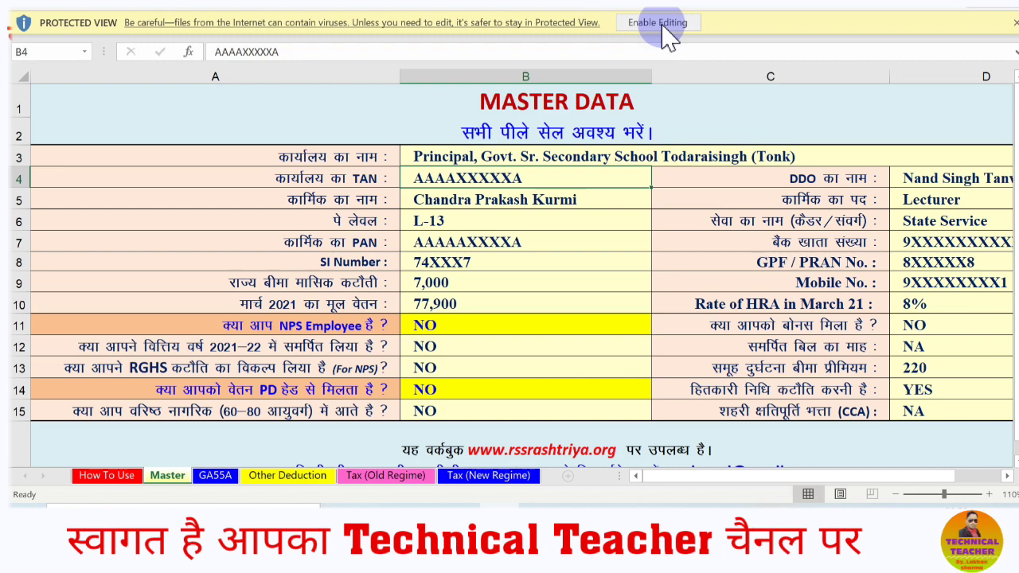
left_click(663, 26)
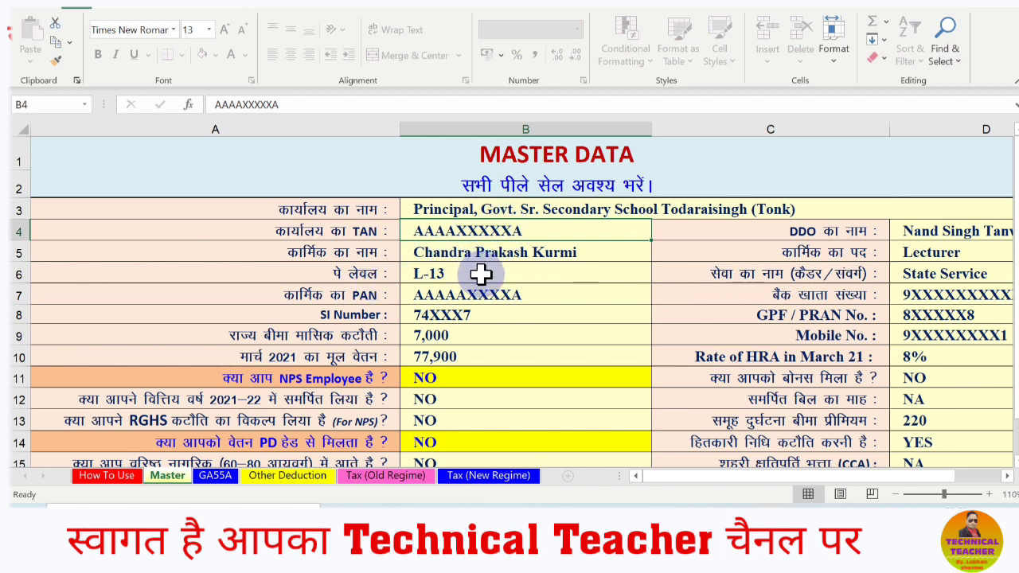
left_click(481, 274)
key("alt+Down")
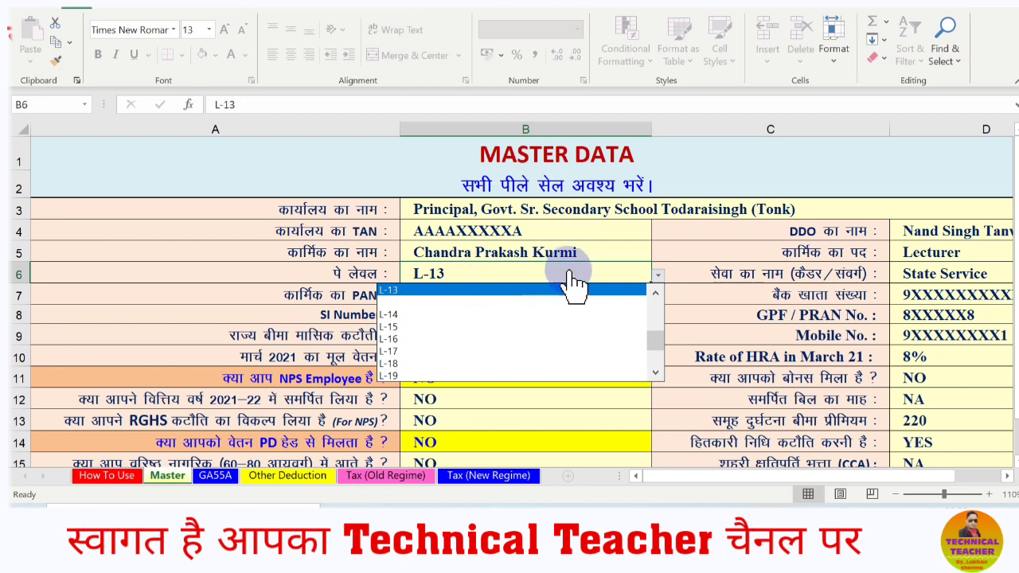
left_click(655, 293)
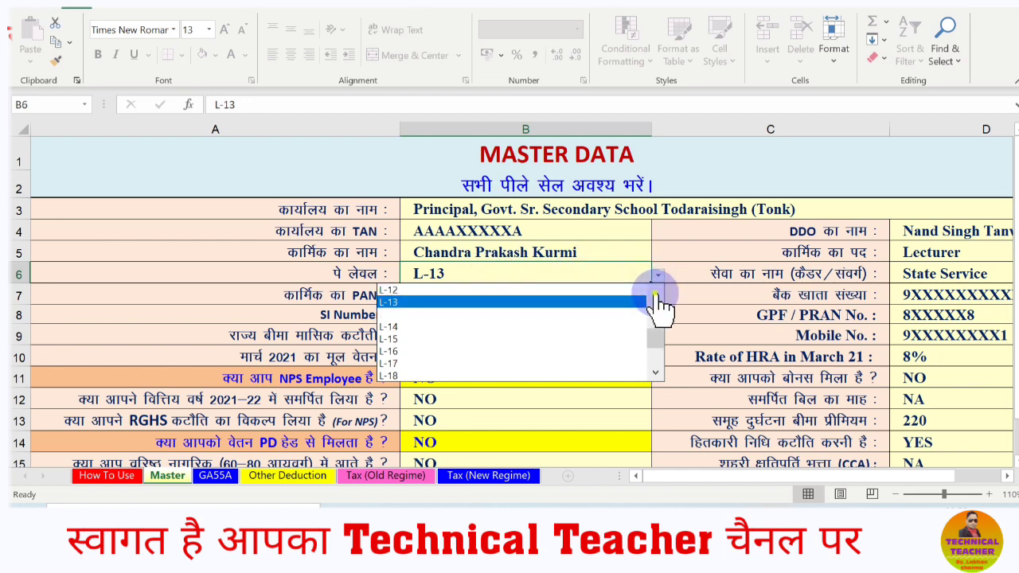
left_click(655, 293)
left_click(655, 293)
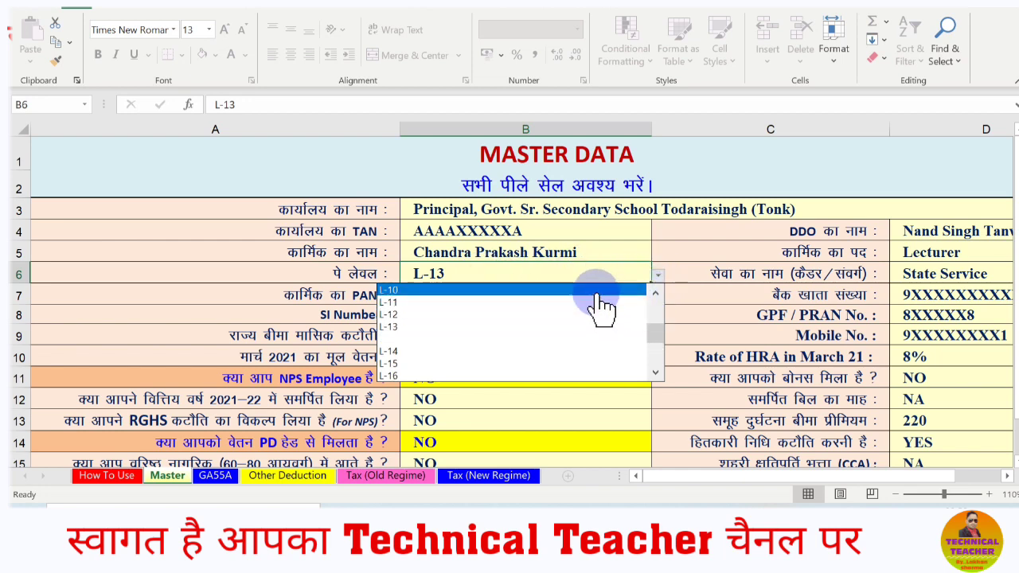
left_click(597, 291)
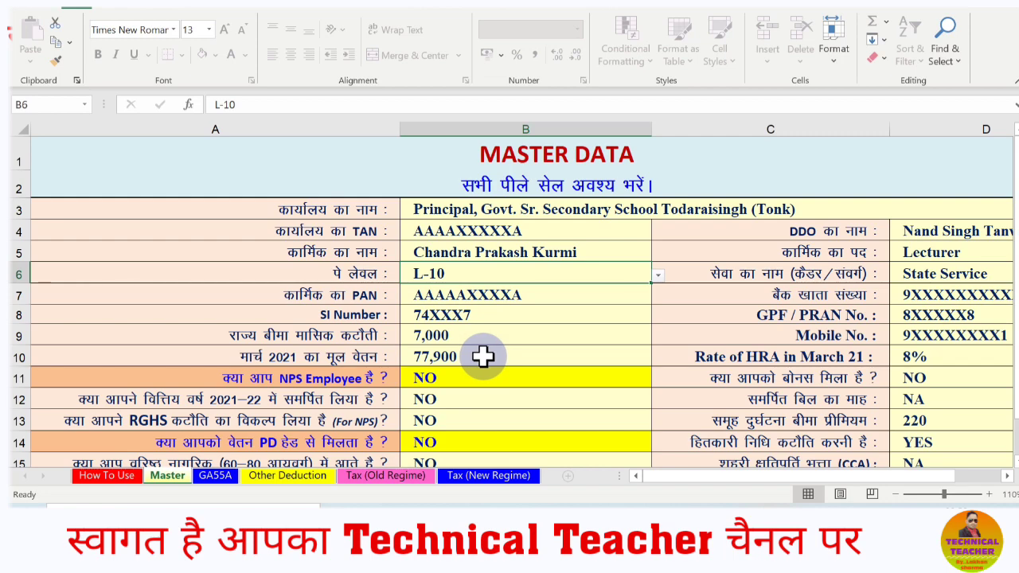
scroll(483, 357, "down", 2)
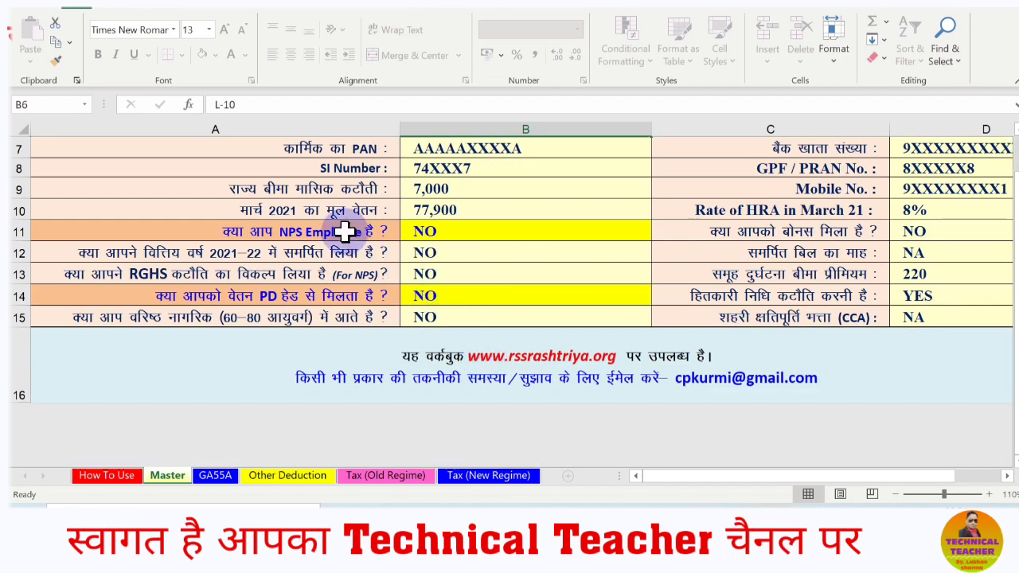
left_click(461, 231)
key("alt+Down")
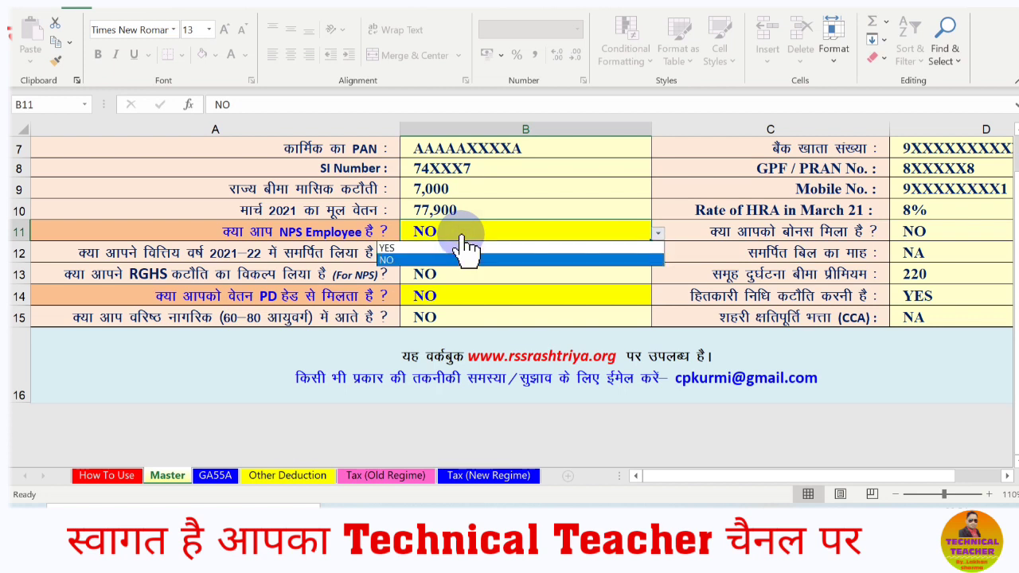
left_click(464, 232)
key("alt+Down")
left_click(463, 247)
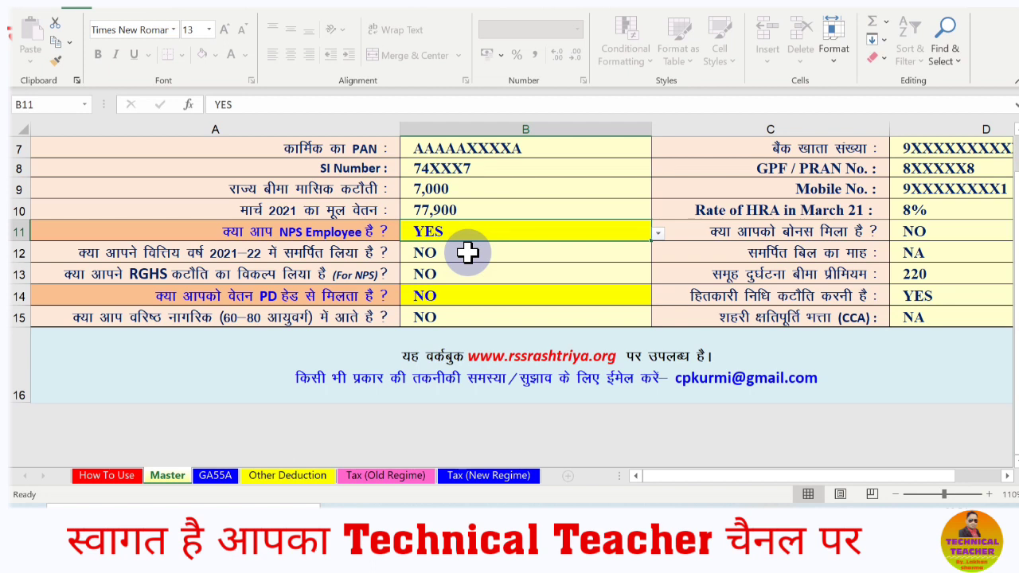
left_click(466, 252)
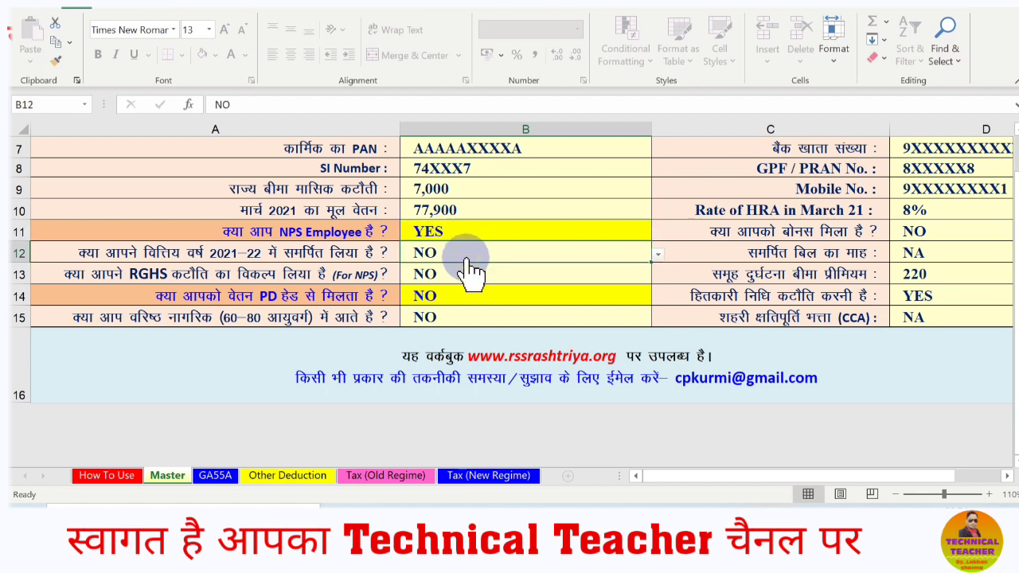
left_click(944, 253)
key("alt+Down")
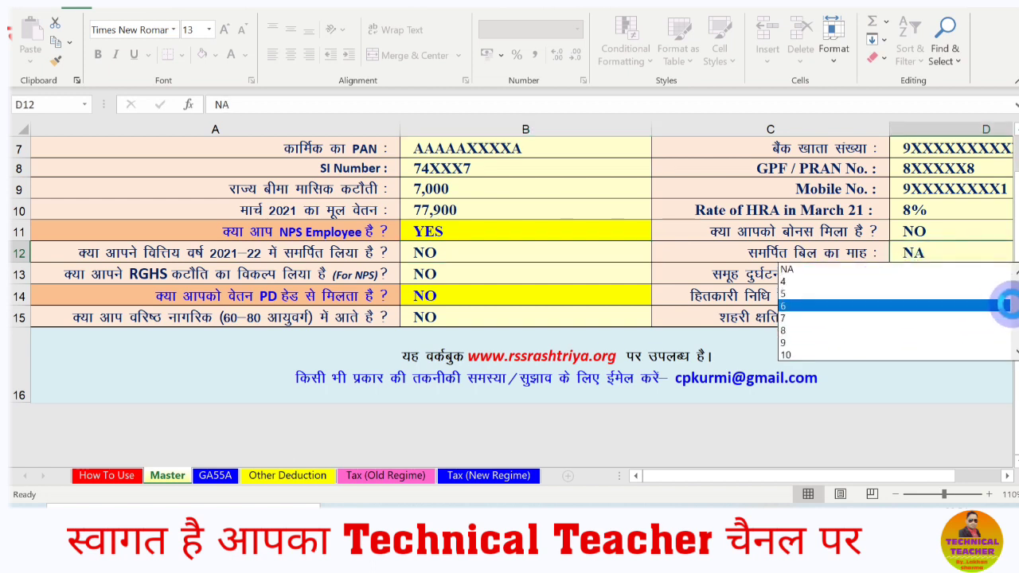
left_click_drag(1007, 304, 1010, 341)
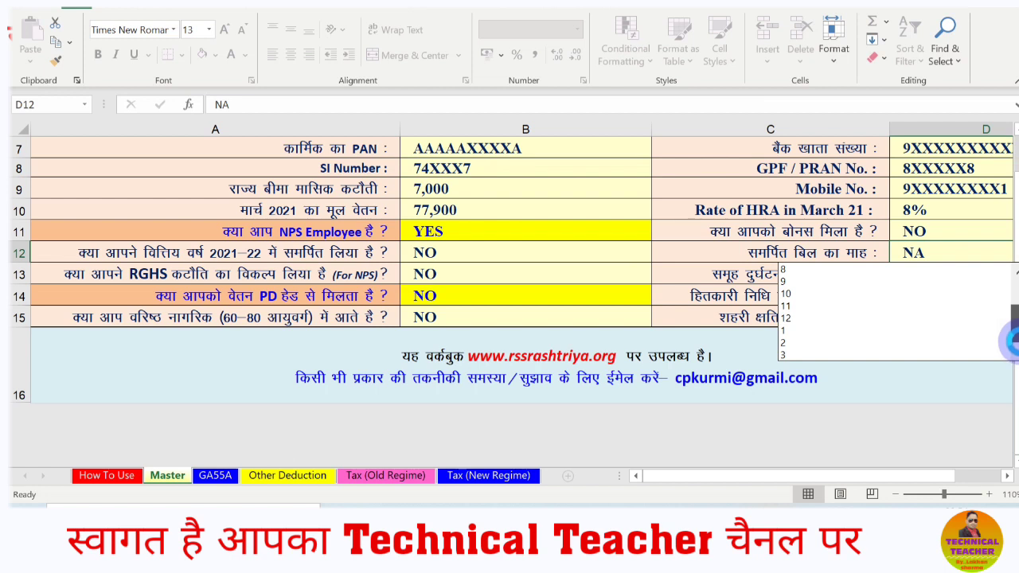
key("Escape")
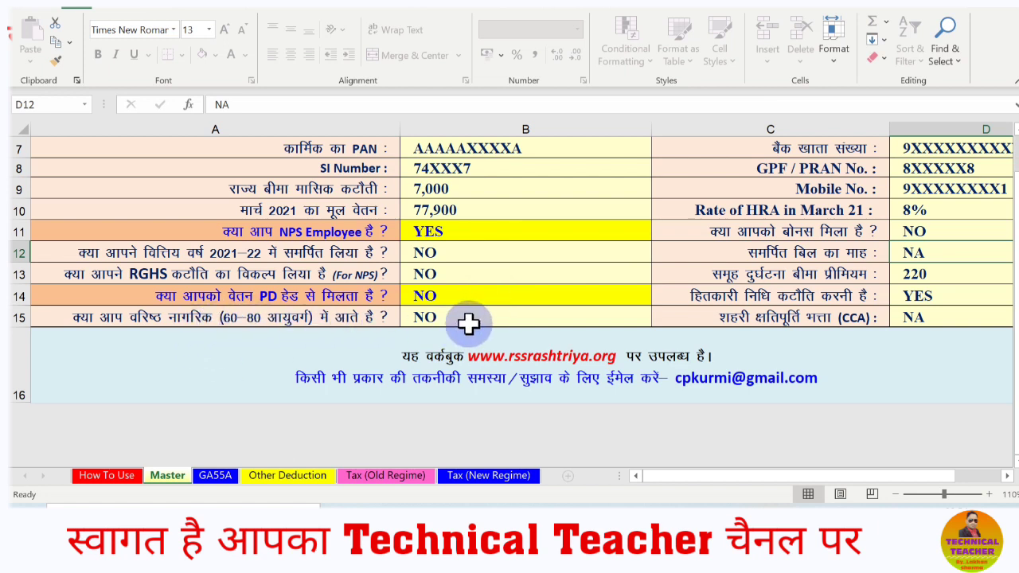
- Change the service type in D6 from State Service to Subordinate
scroll(643, 326, "right", 1)
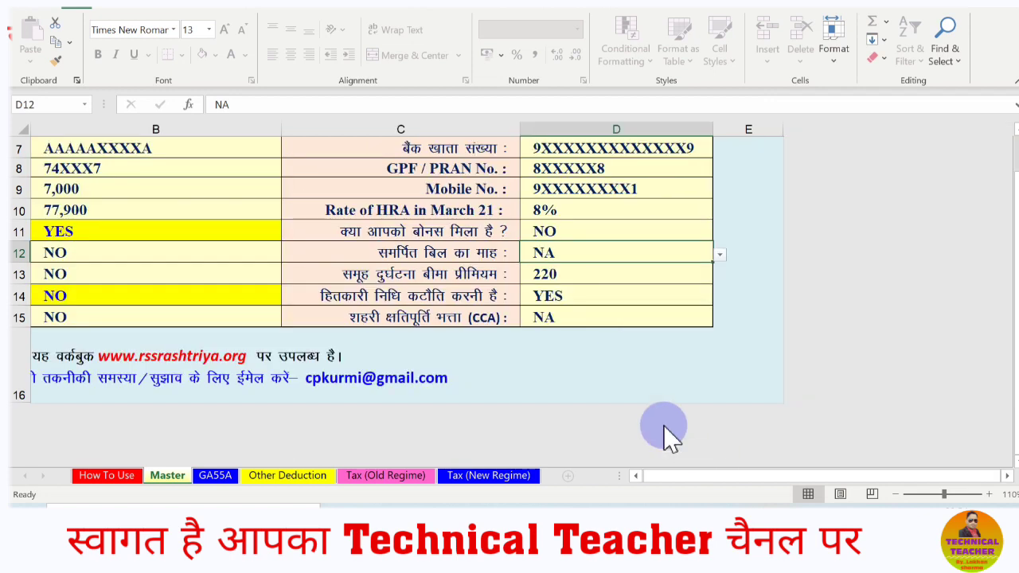
scroll(568, 343, "up", 2)
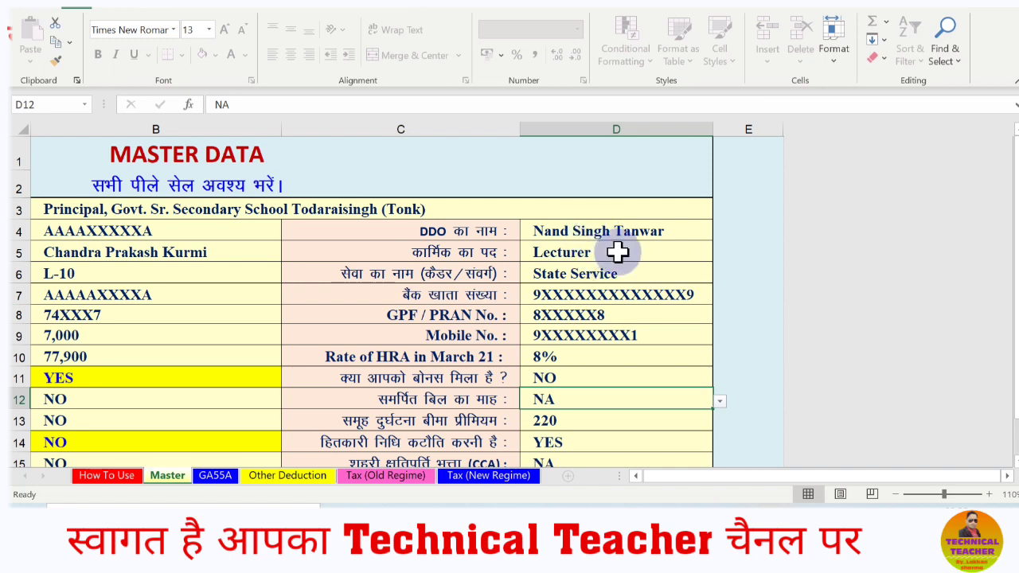
left_click(601, 253)
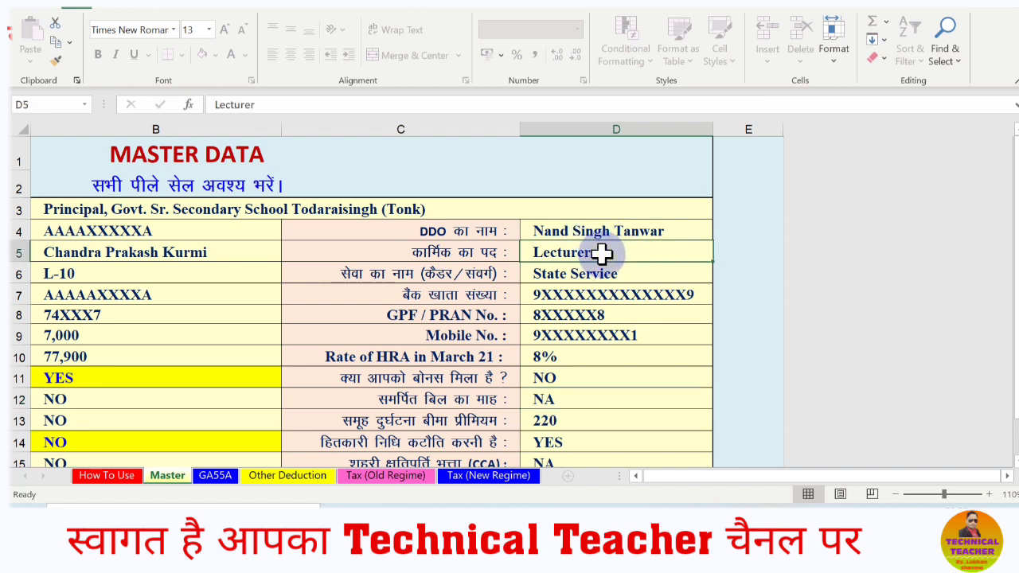
double_click(603, 253)
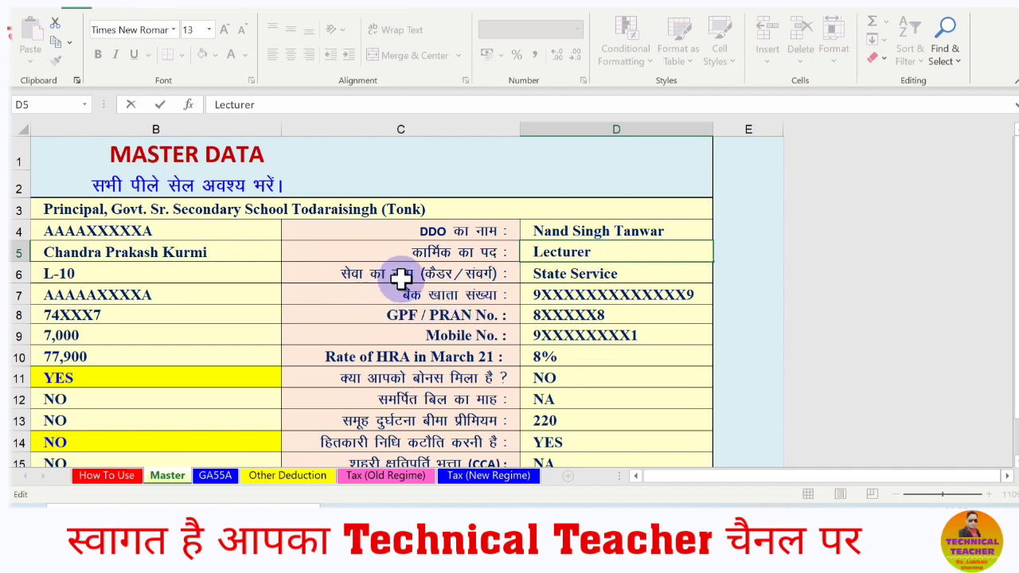
left_click(609, 273)
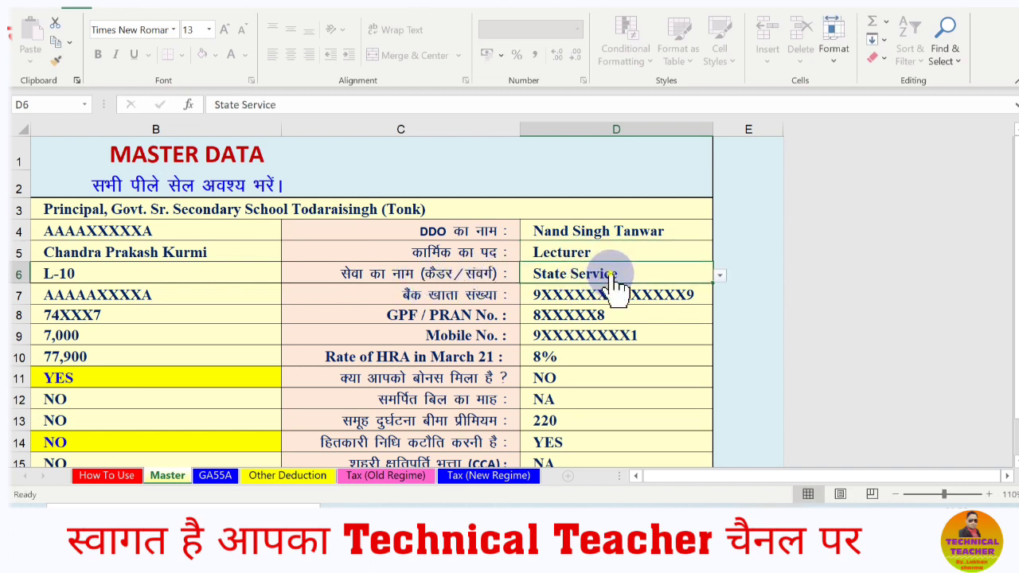
key("alt+Down")
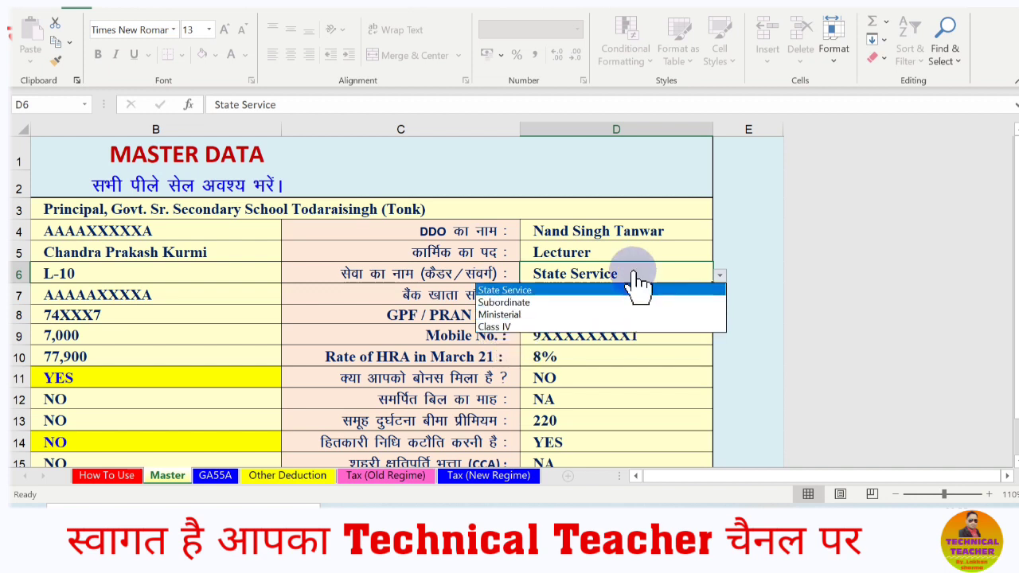
left_click(593, 302)
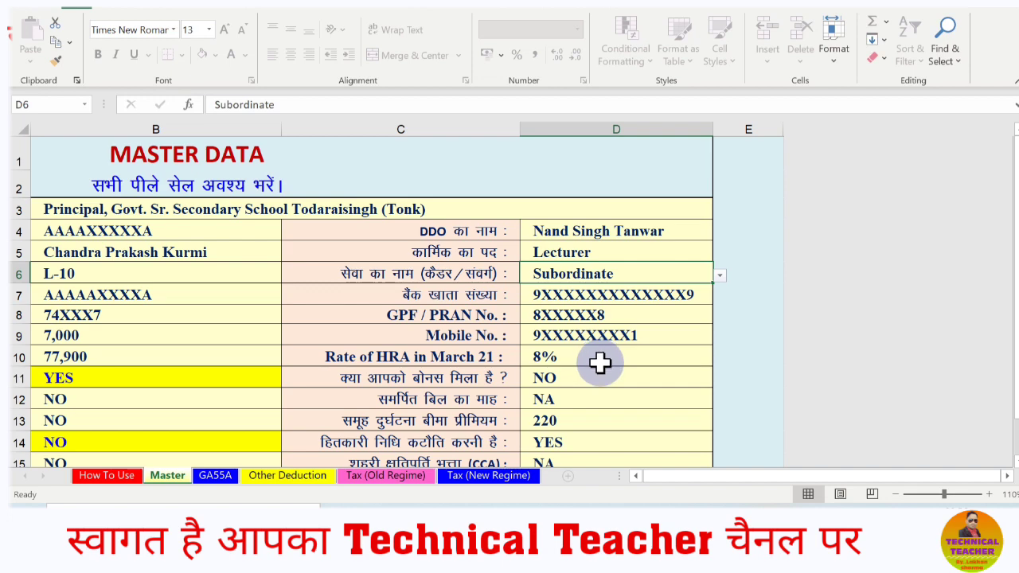
scroll(598, 362, "down", 1)
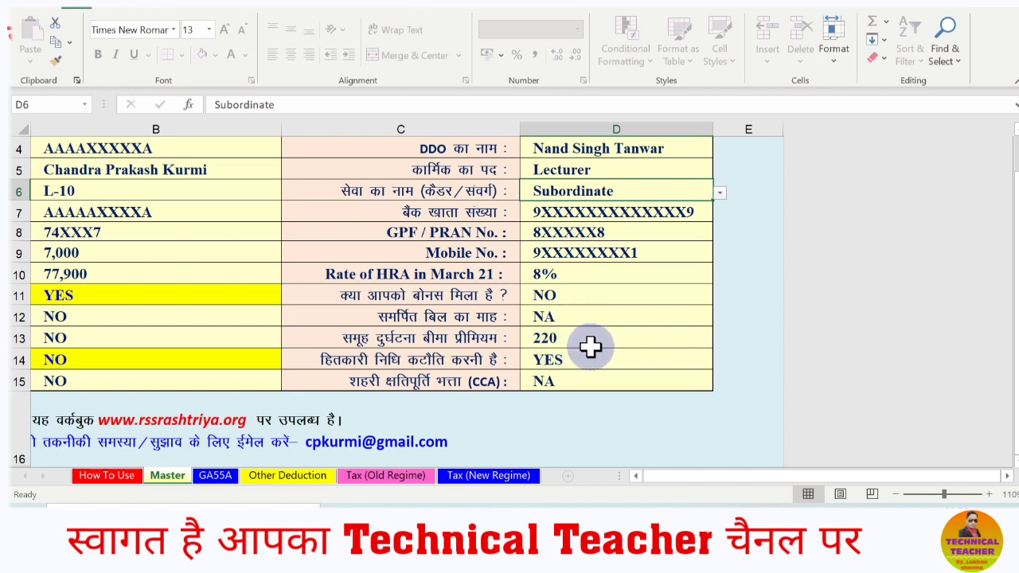
- Set the D13 group insurance premium to 1,400 and leave D15 CCA at NA
left_click(589, 342)
key("alt+Down")
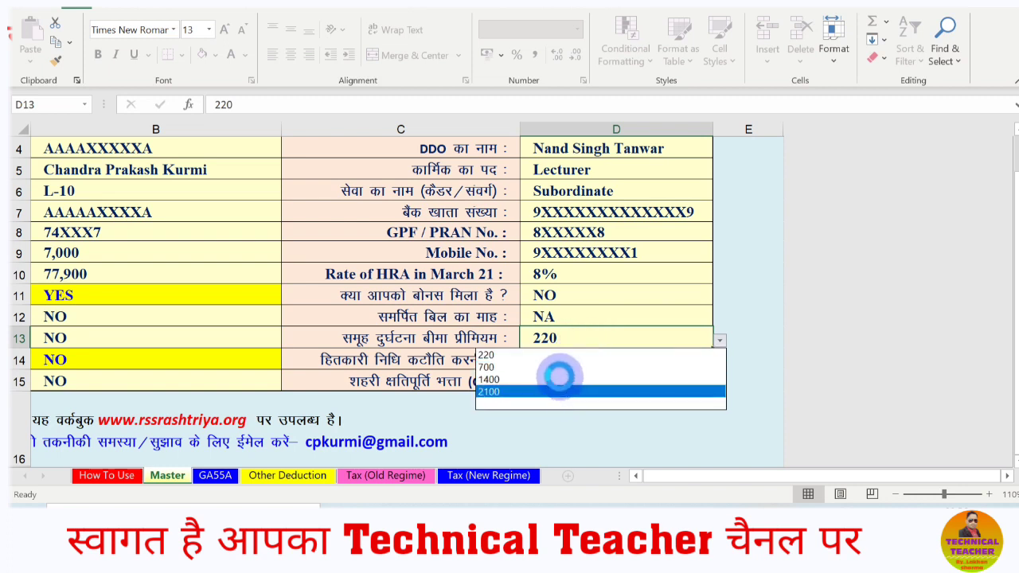
left_click(556, 379)
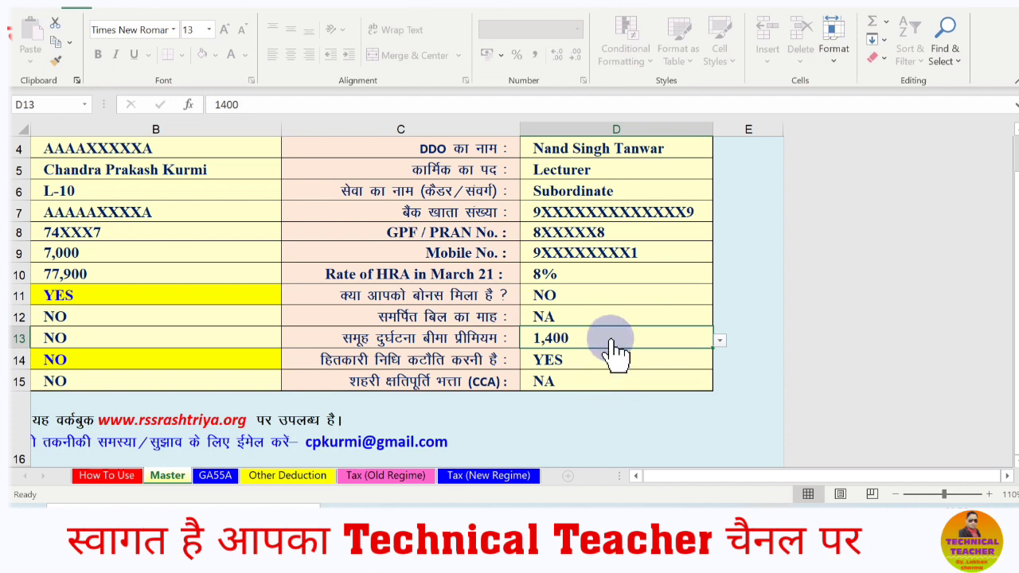
left_click(580, 386)
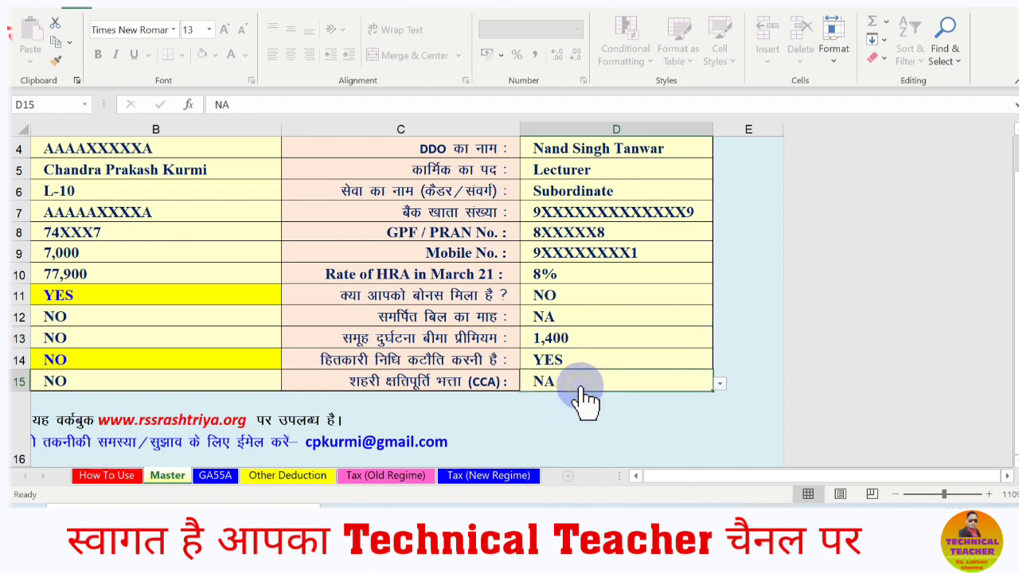
key("alt+Down")
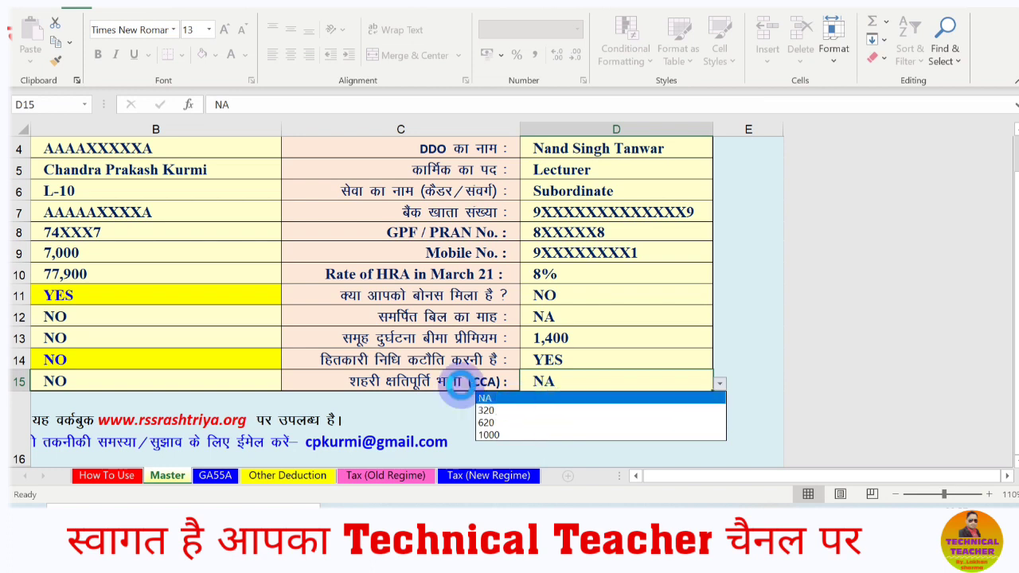
key("Escape")
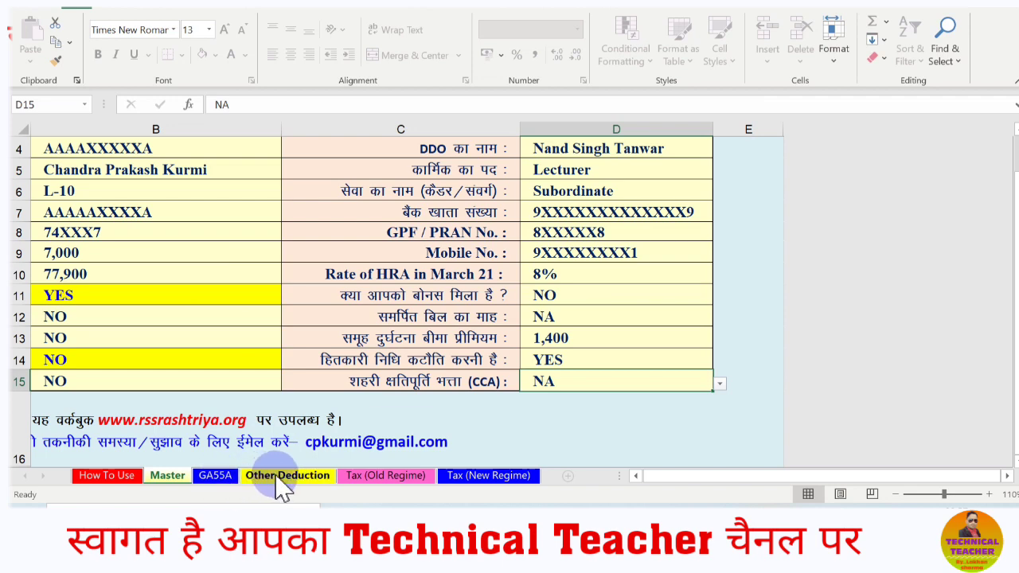
- Open the Other Deduction sheet and check the home loan, LIC and PLI amounts, all 0
left_click(279, 478)
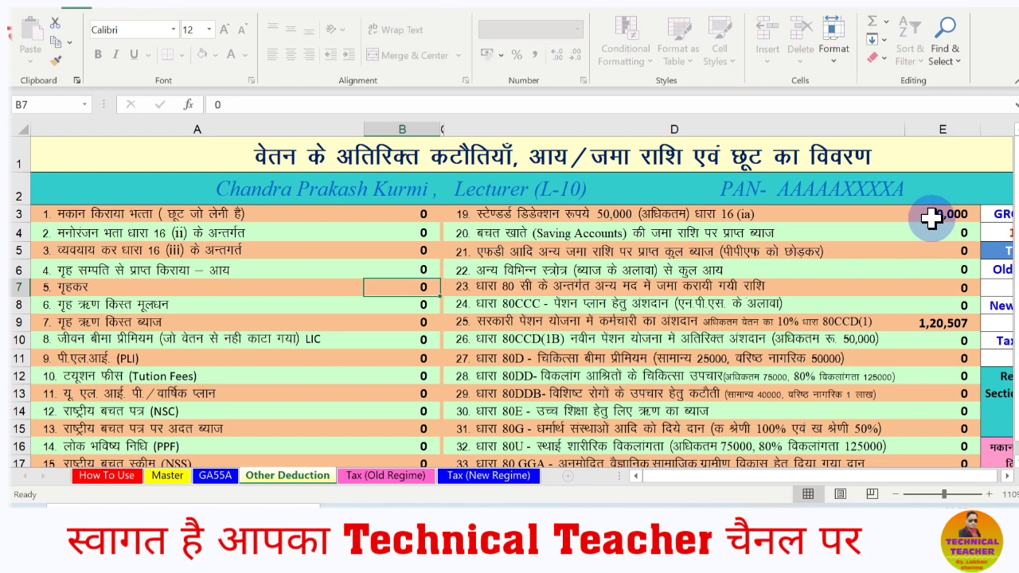
scroll(648, 269, "down", 1)
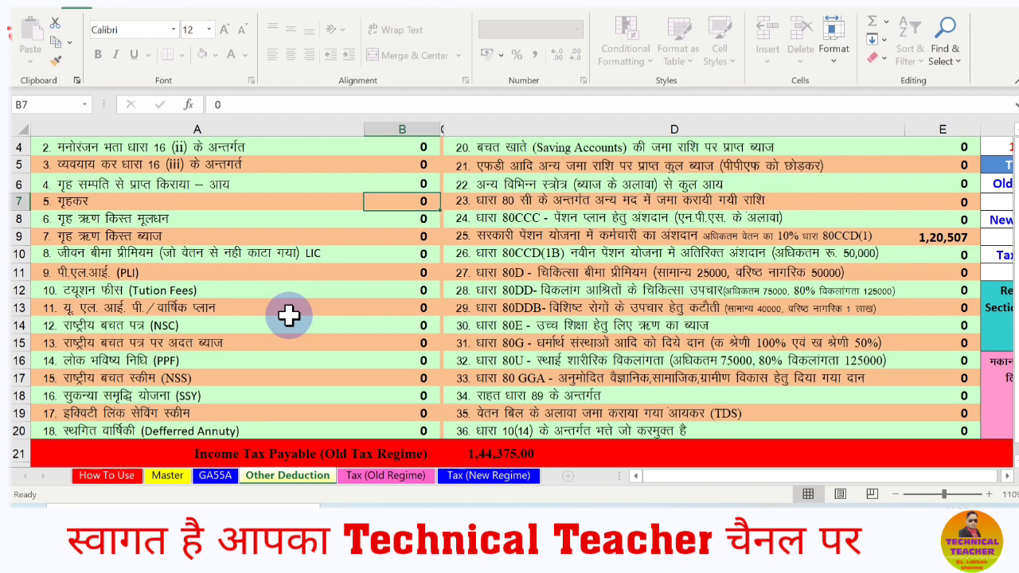
scroll(288, 315, "up", 1)
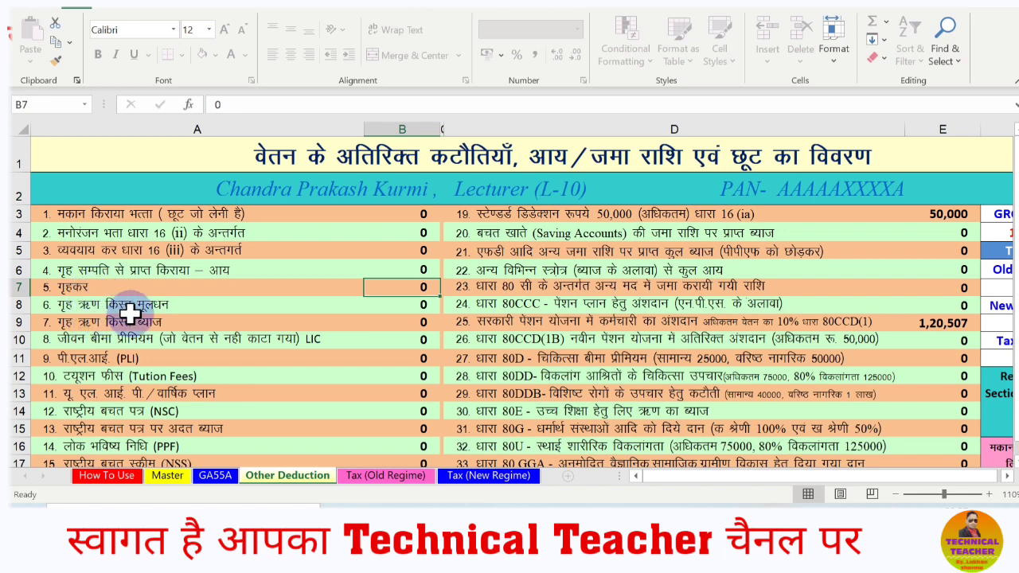
left_click(413, 306)
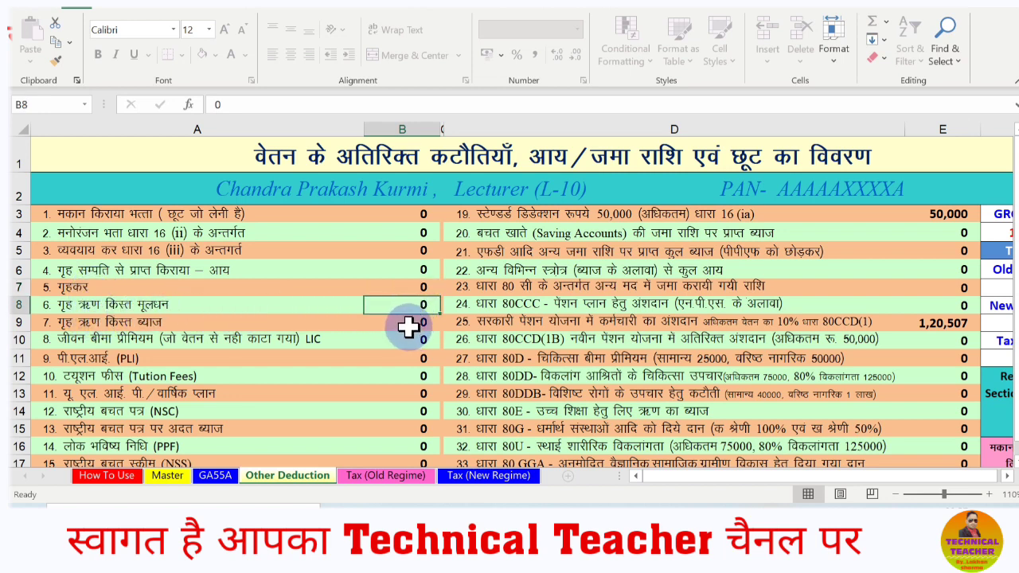
left_click(407, 319)
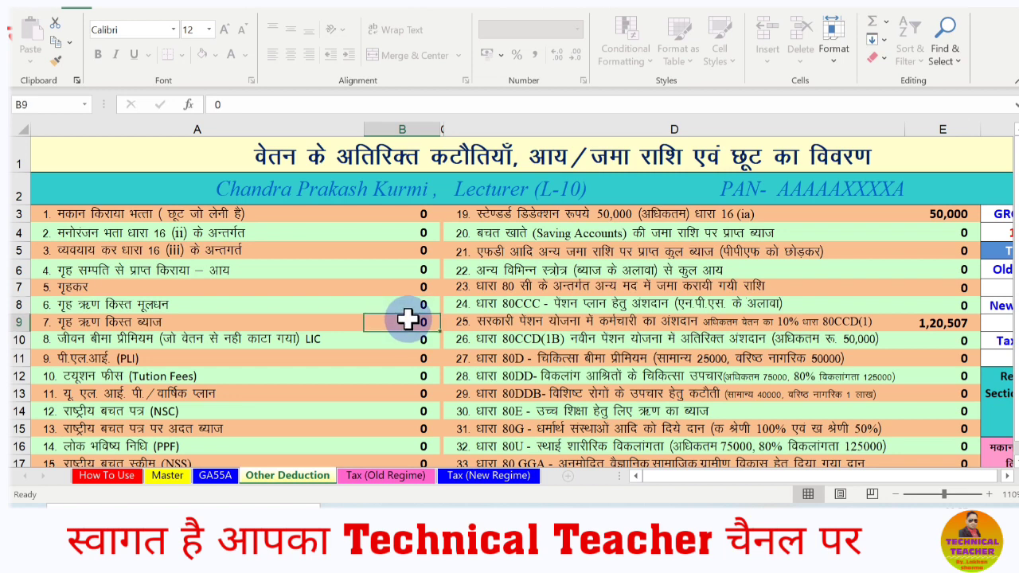
left_click(398, 340)
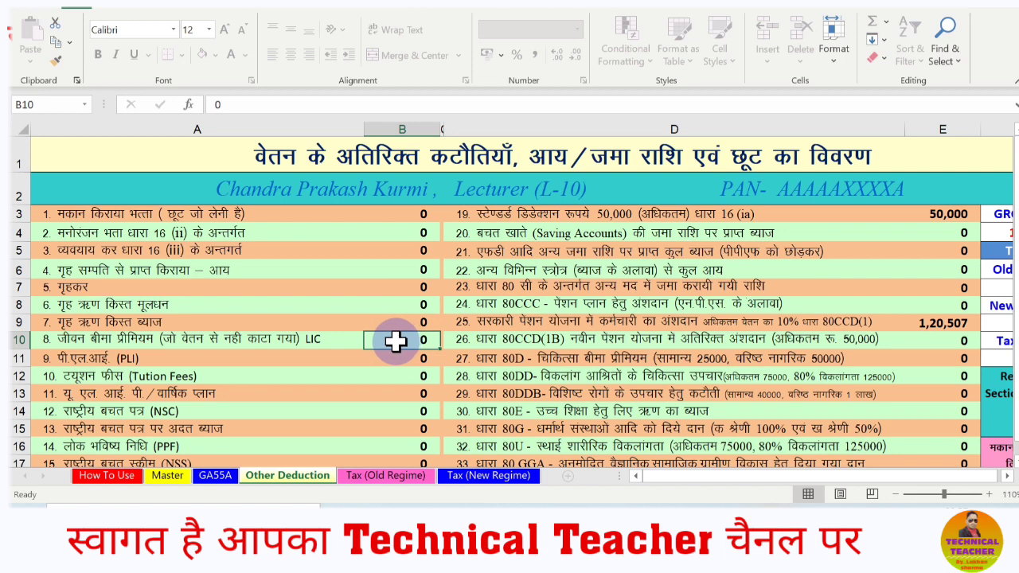
left_click(399, 359)
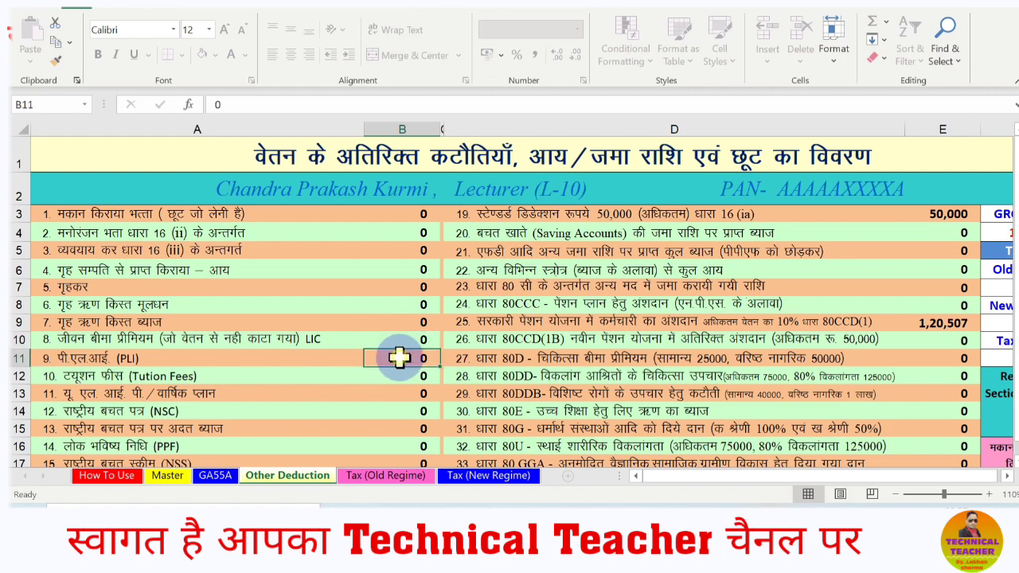
left_click(398, 375)
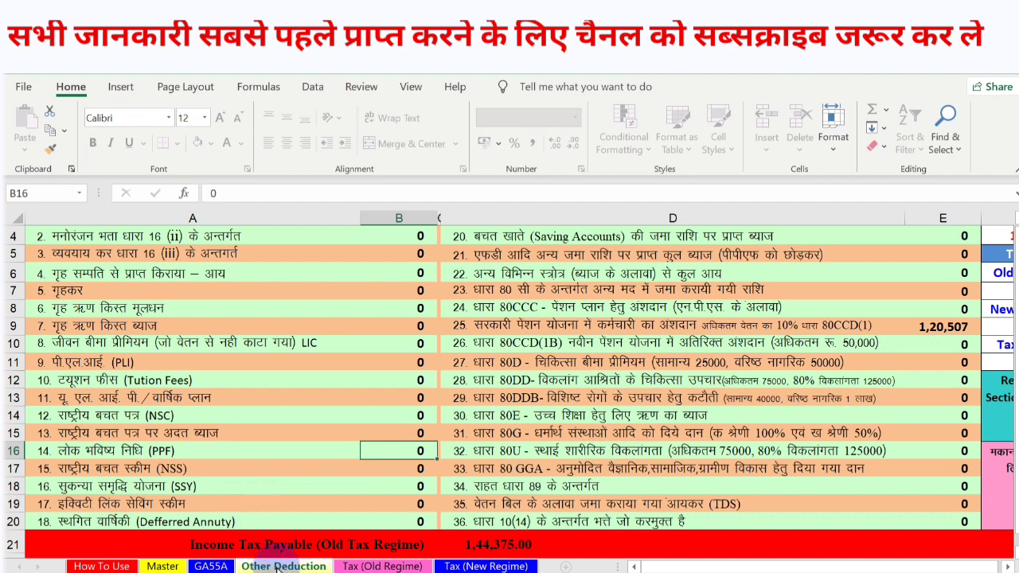
scroll(321, 434, "down", 1)
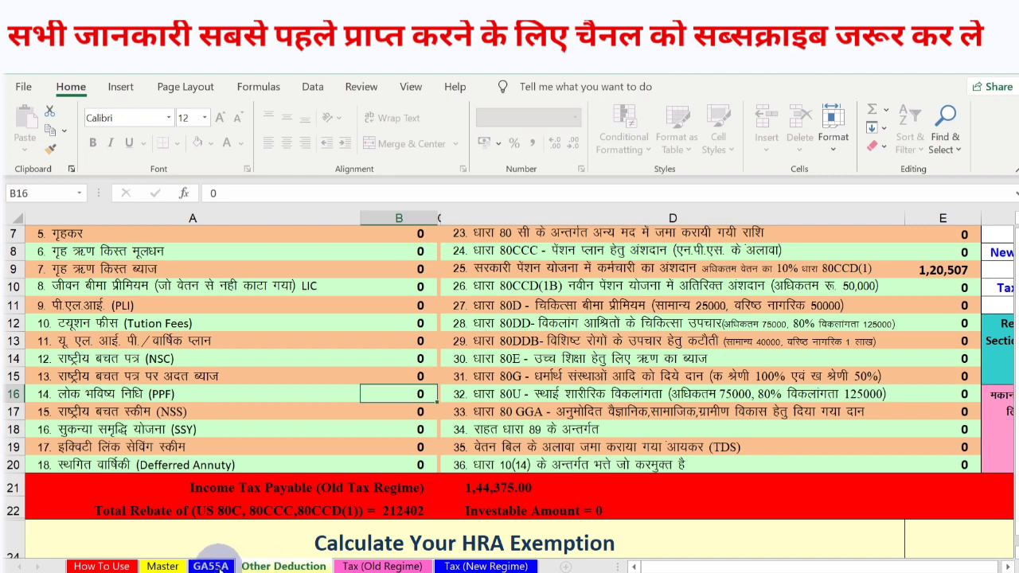
scroll(358, 452, "up", 2)
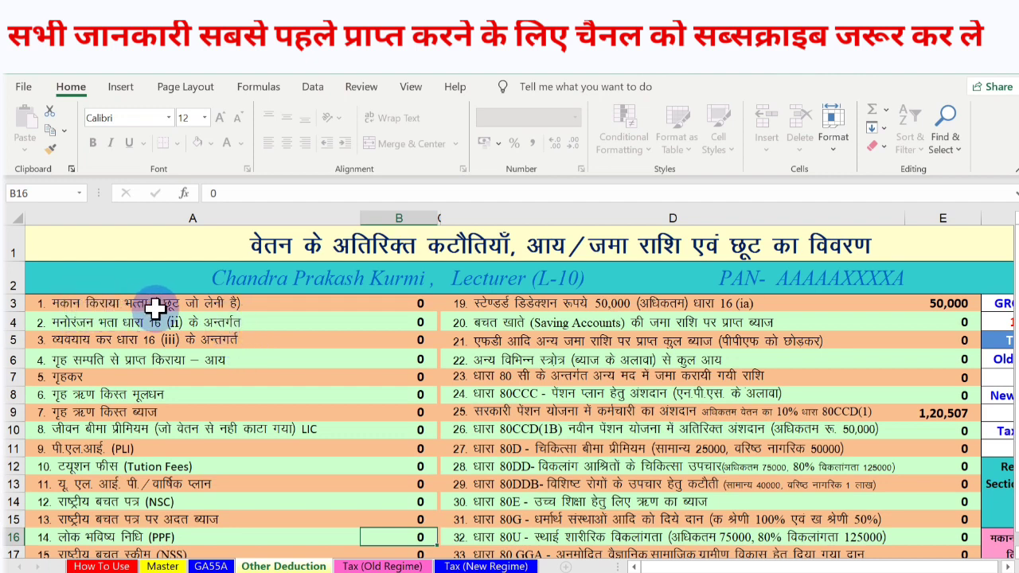
left_click(415, 302)
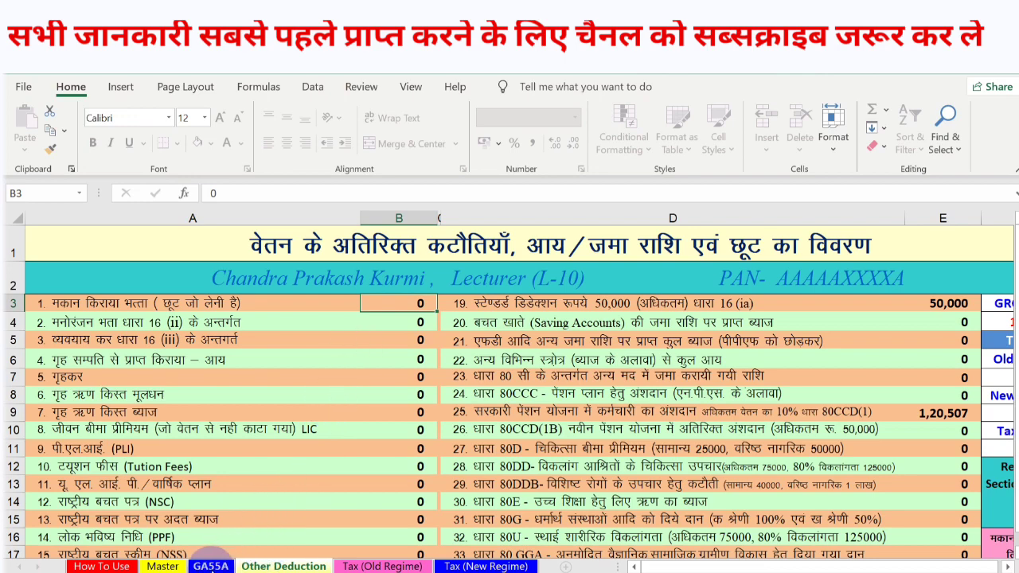
left_click(210, 566)
scroll(239, 525, "down", 4)
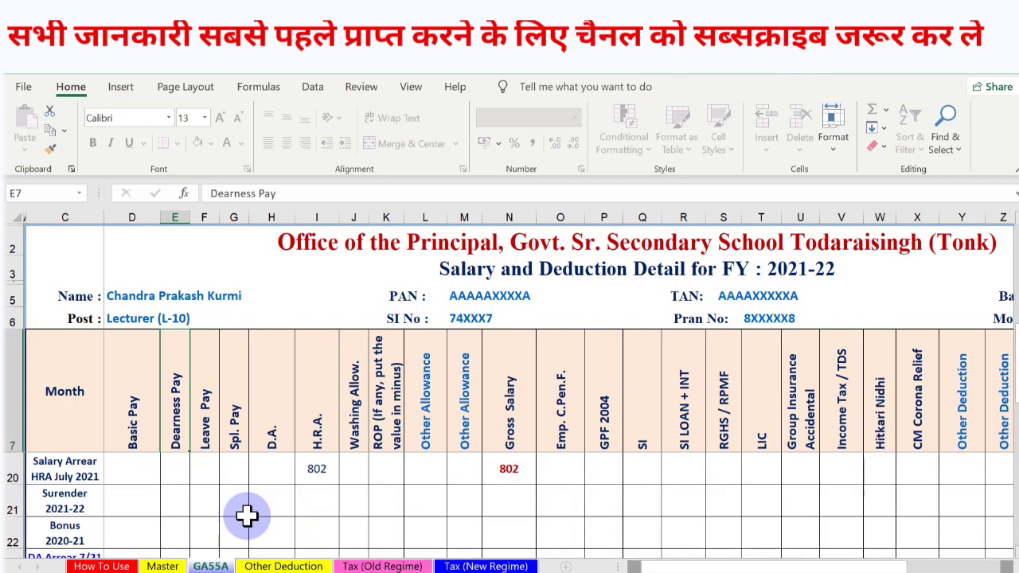
scroll(246, 514, "down", 4)
scroll(247, 516, "down", 4)
scroll(246, 515, "up", 2)
scroll(247, 516, "up", 3)
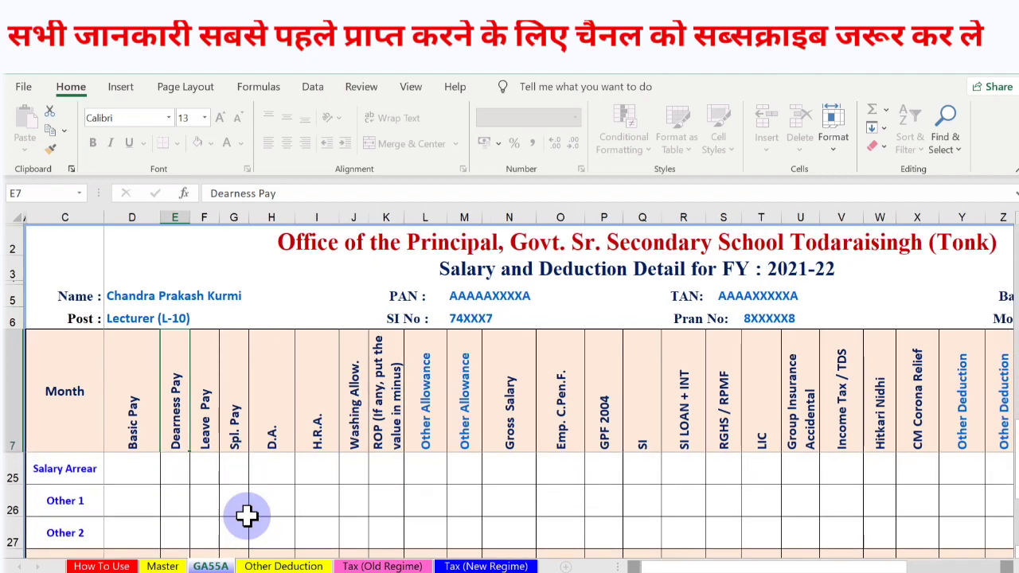
scroll(247, 516, "down", 3)
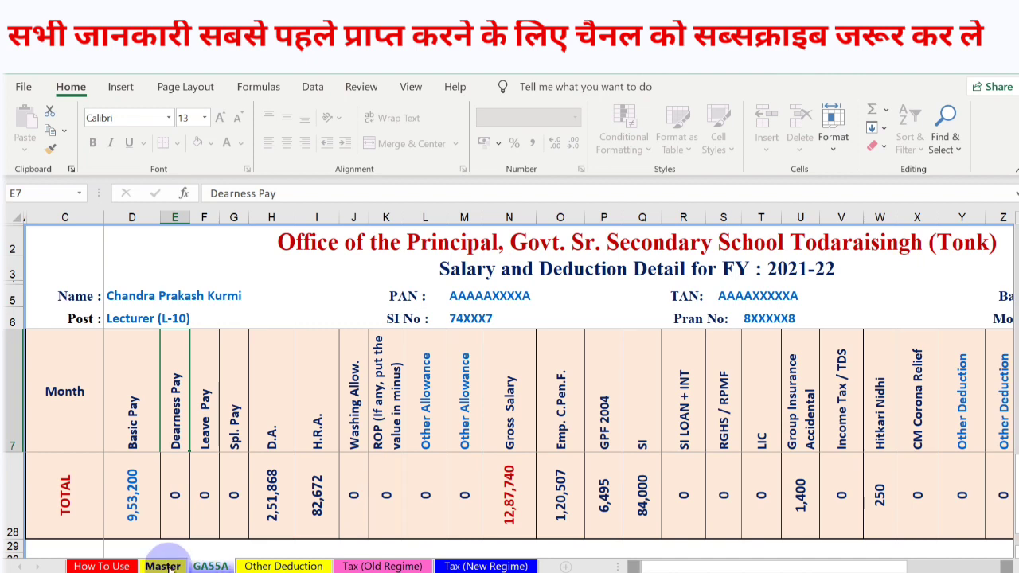
left_click(283, 566)
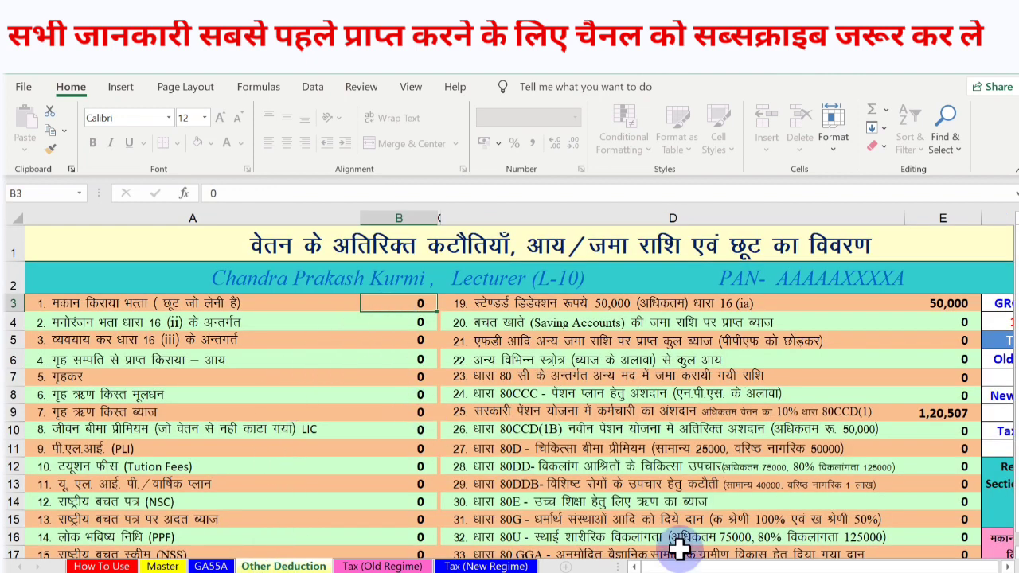
- Scroll to view the old-regime income tax payable of 1,44,375.00 in column F
scroll(673, 568, "right", 1)
scroll(671, 473, "down", 1)
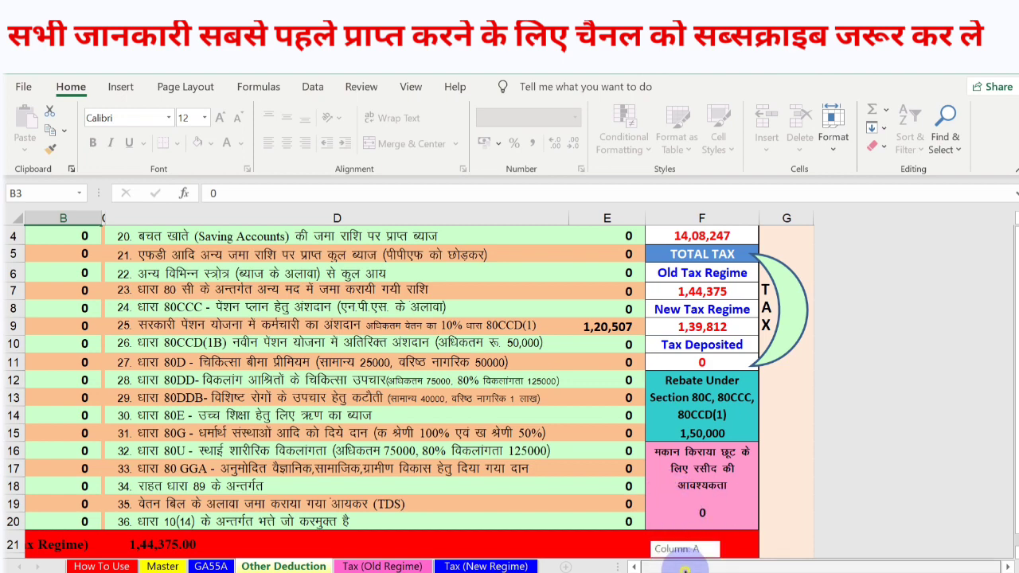
left_click_drag(689, 566, 629, 567)
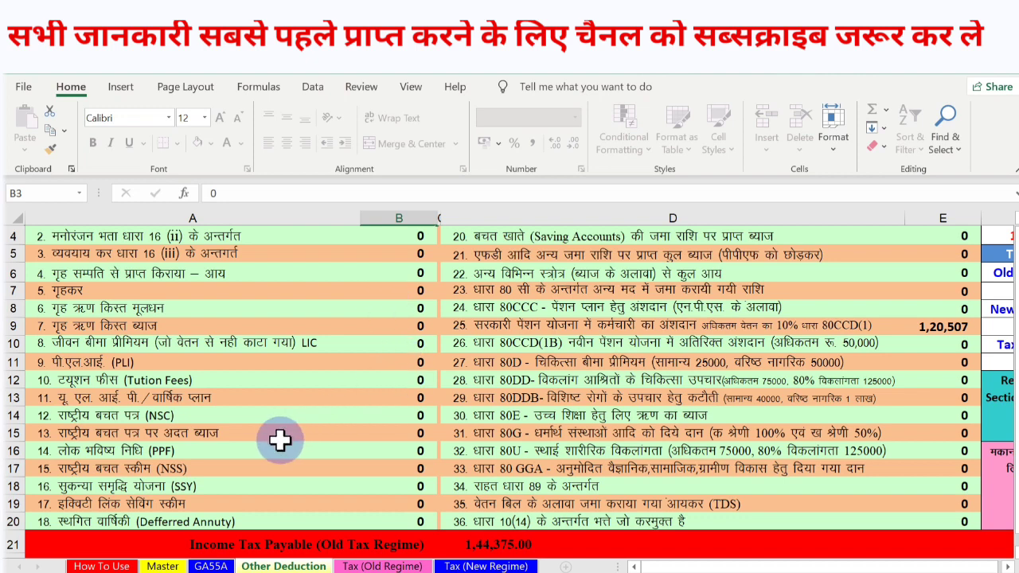
left_click(210, 566)
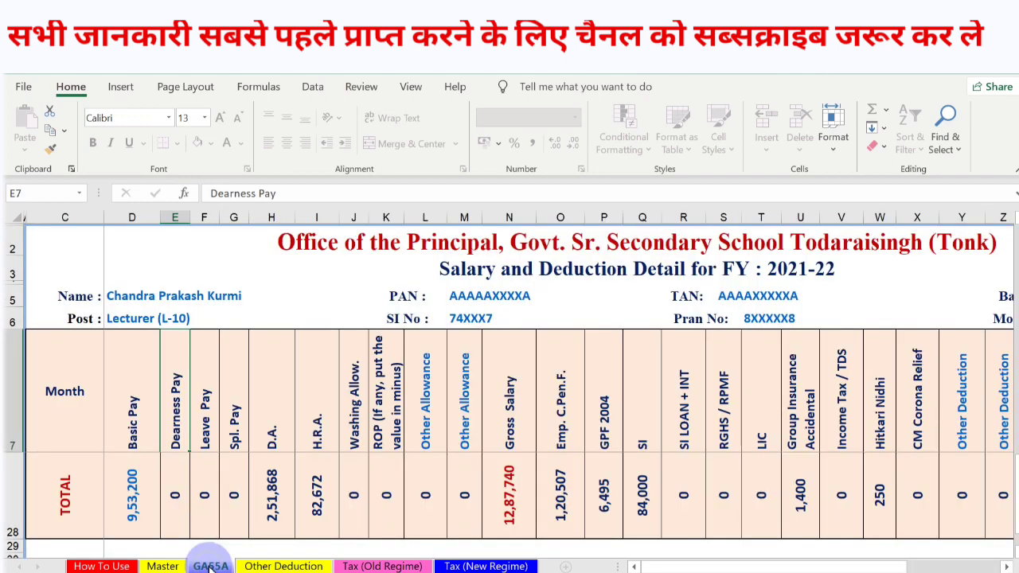
scroll(229, 471, "up", 4)
scroll(230, 471, "up", 3)
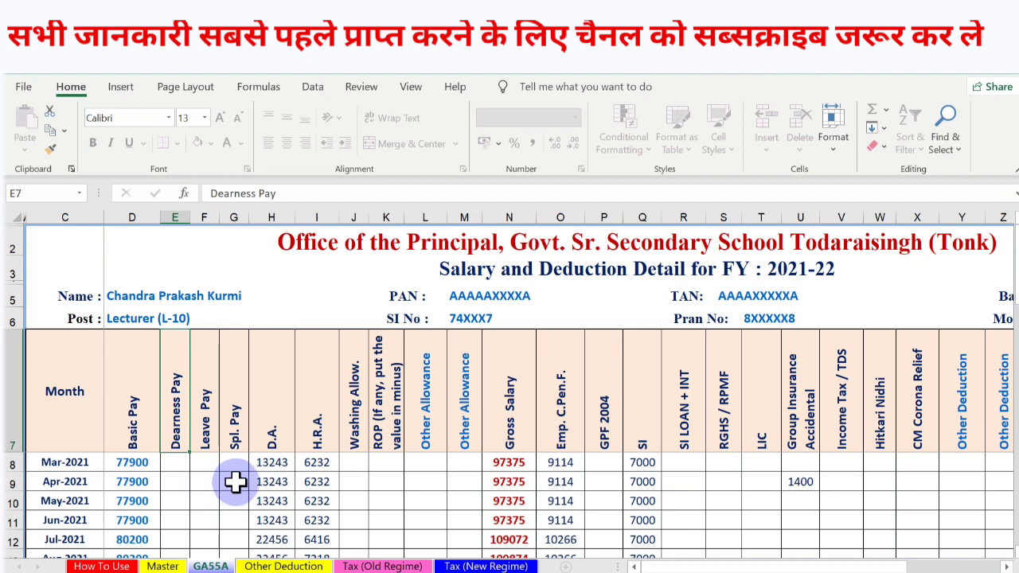
scroll(236, 482, "down", 2)
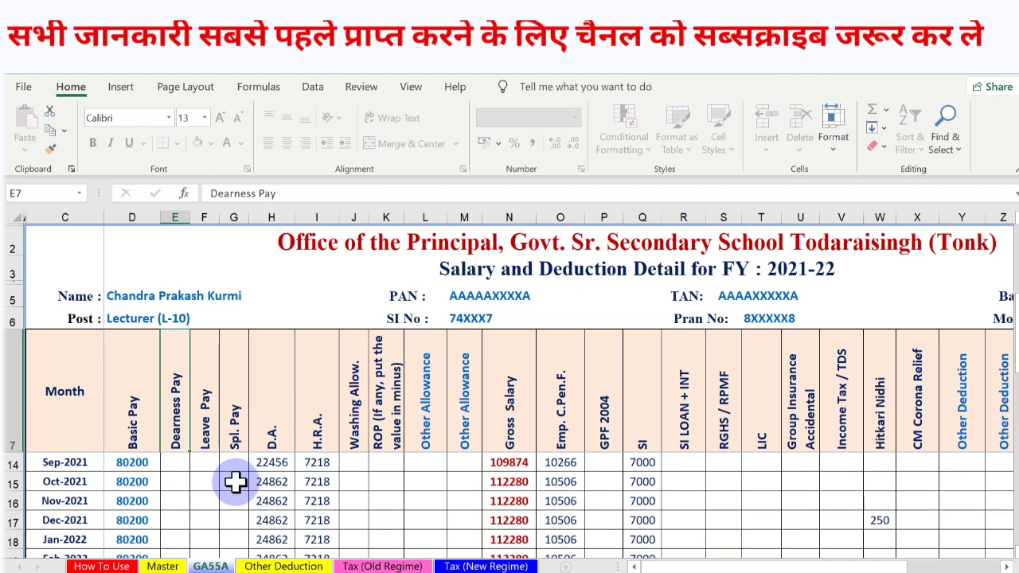
scroll(236, 481, "down", 1)
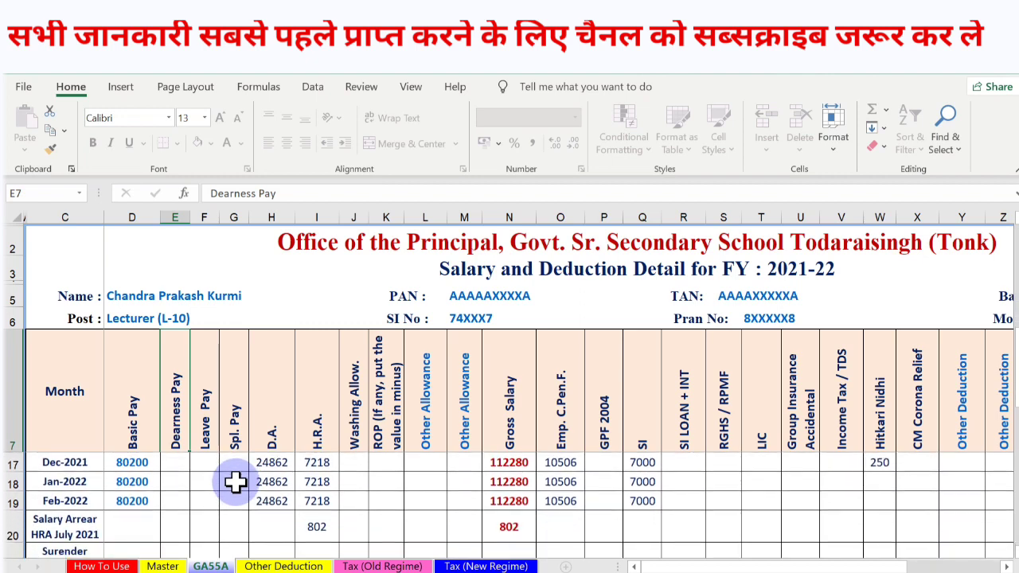
left_click_drag(1012, 374, 1012, 386)
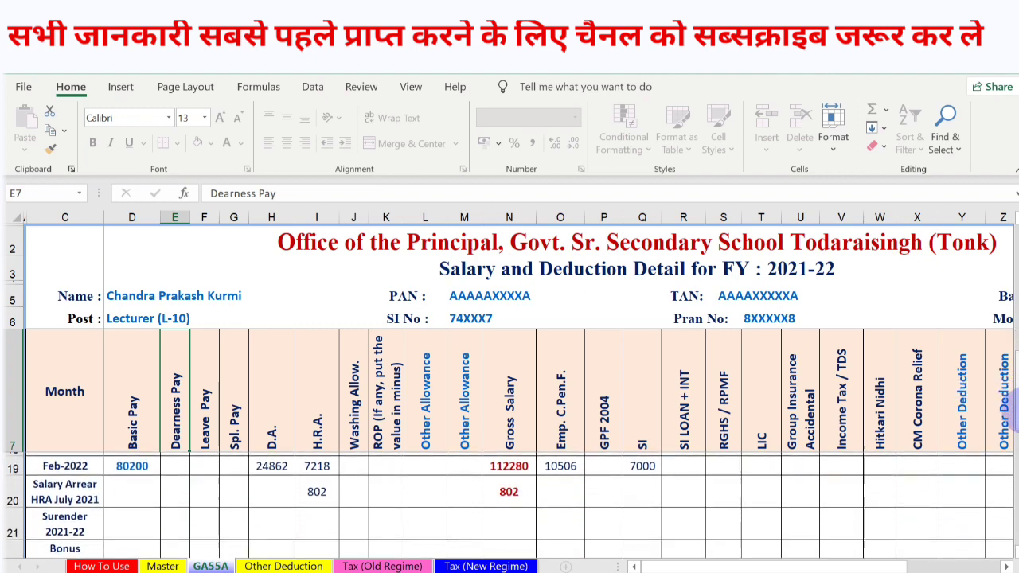
left_click_drag(1013, 389, 1012, 390)
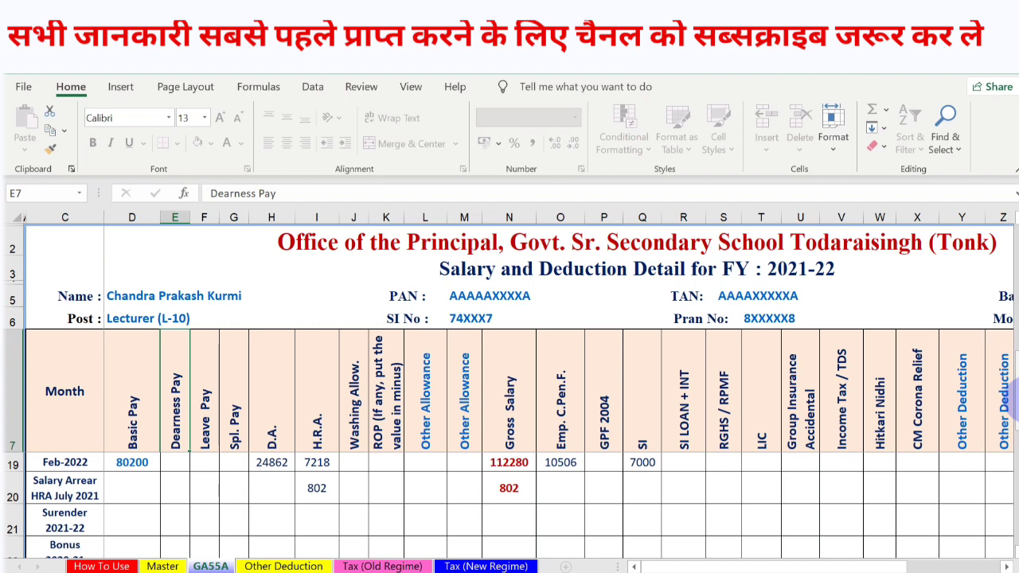
left_click_drag(1012, 390, 1012, 395)
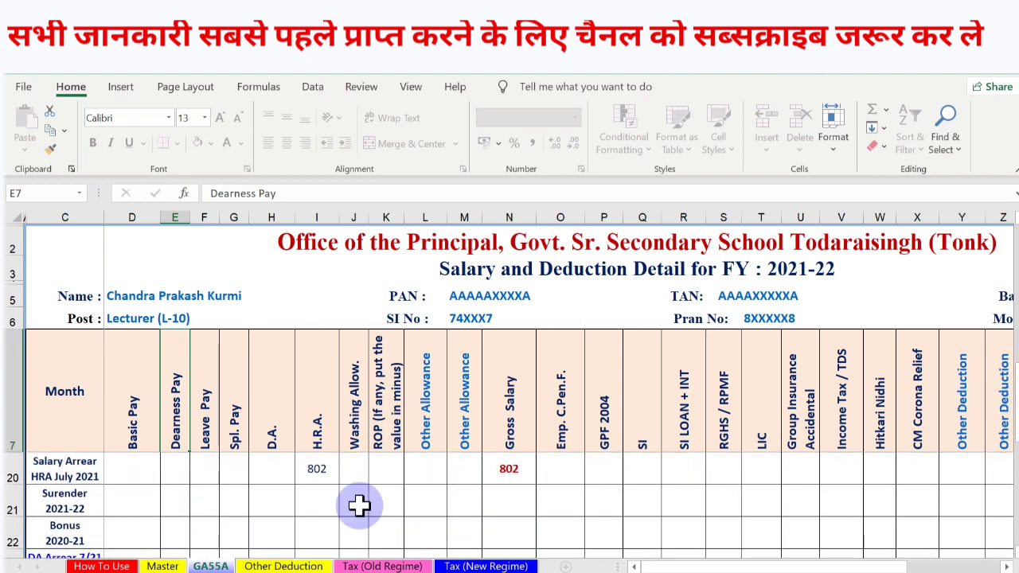
left_click_drag(1013, 377, 1014, 389)
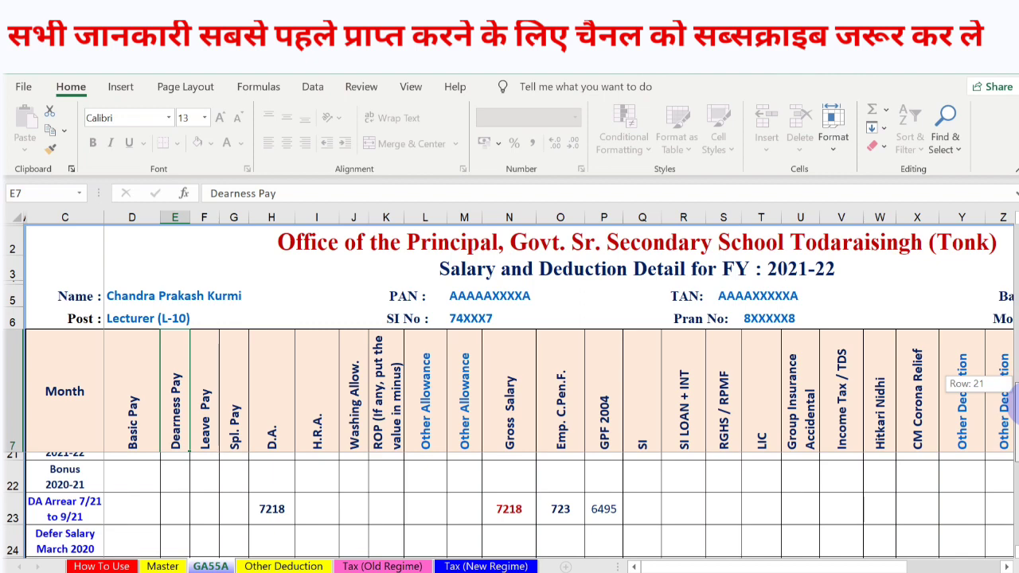
scroll(517, 506, "down", 1)
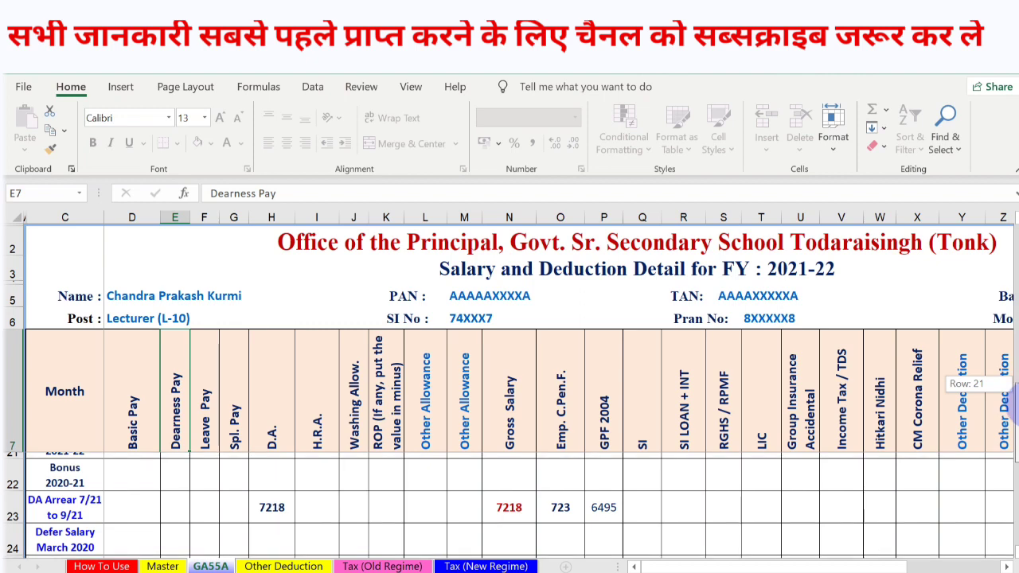
scroll(517, 505, "down", 1)
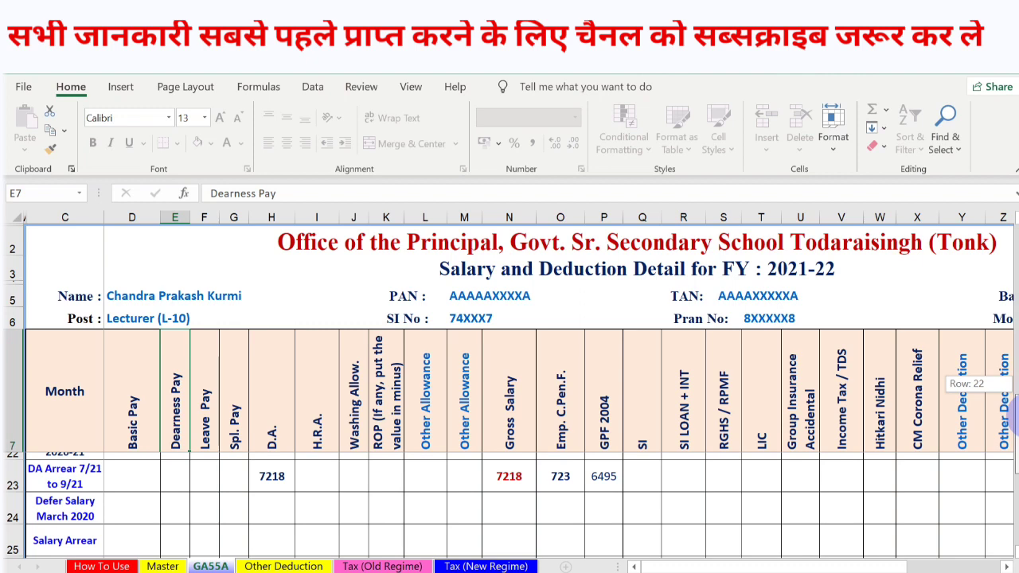
left_click_drag(1013, 422, 1014, 434)
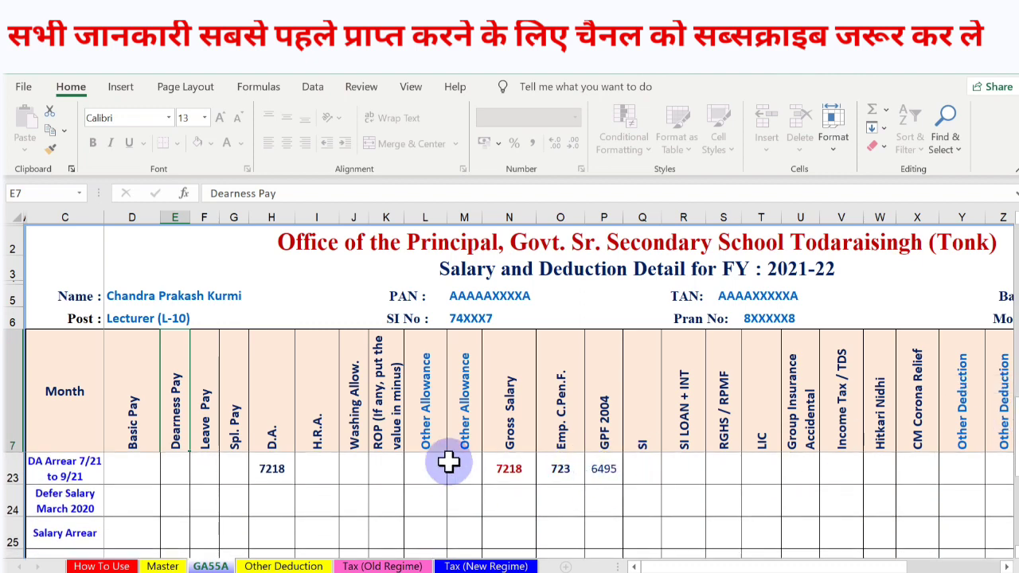
left_click(135, 497)
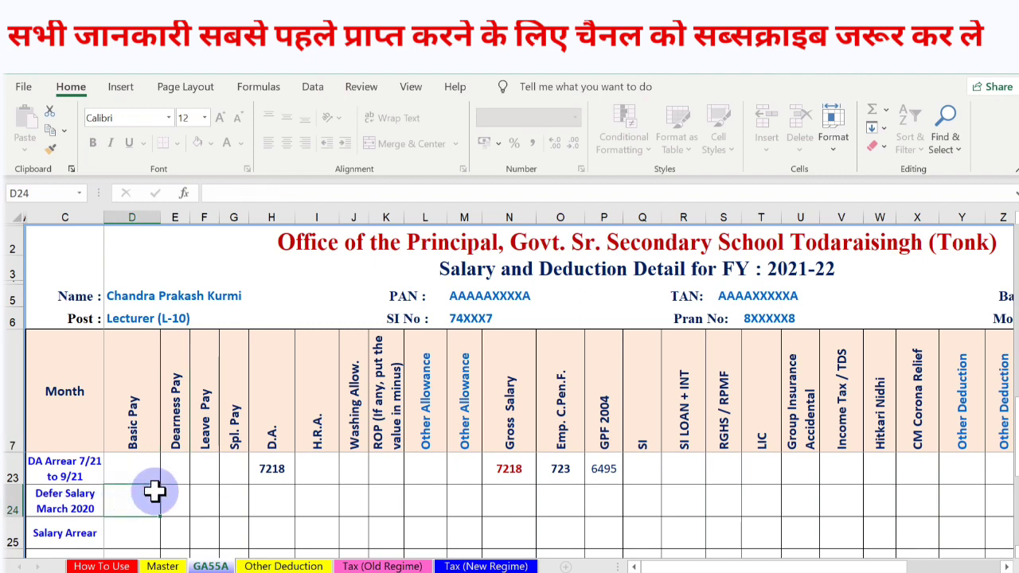
left_click(275, 503)
left_click(318, 495)
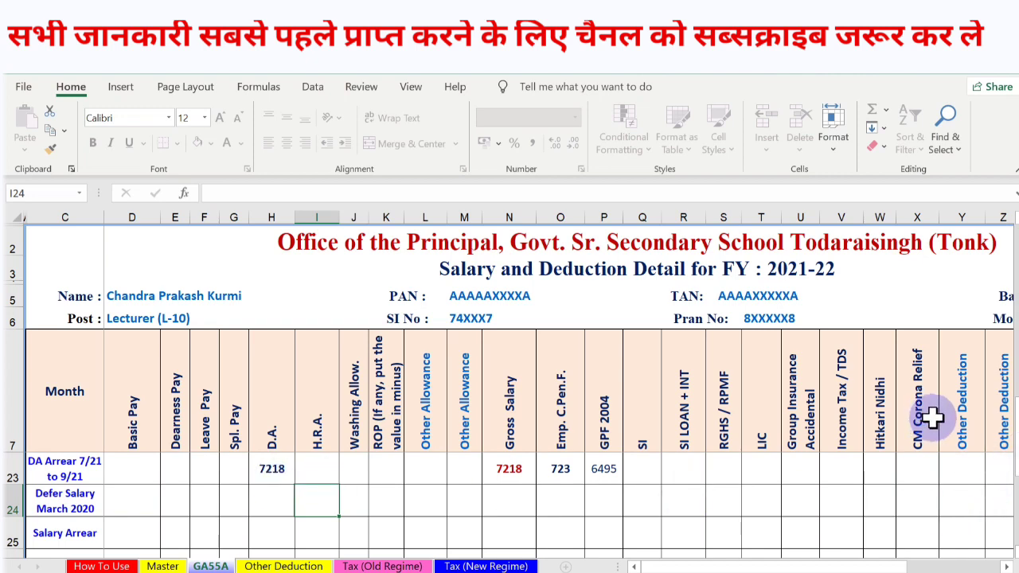
left_click_drag(1011, 446, 1011, 449)
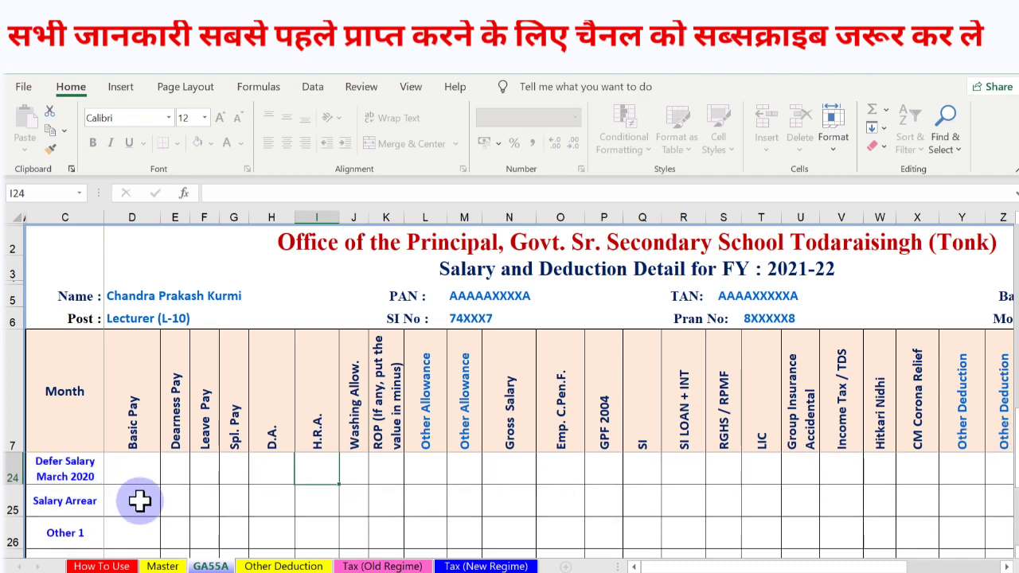
left_click_drag(1009, 436, 1009, 443)
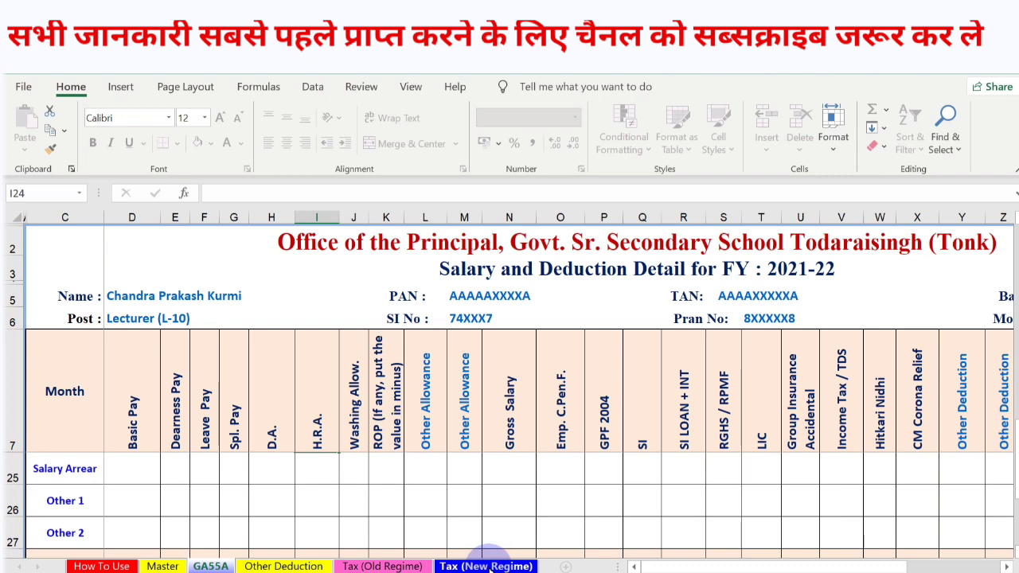
left_click(372, 565)
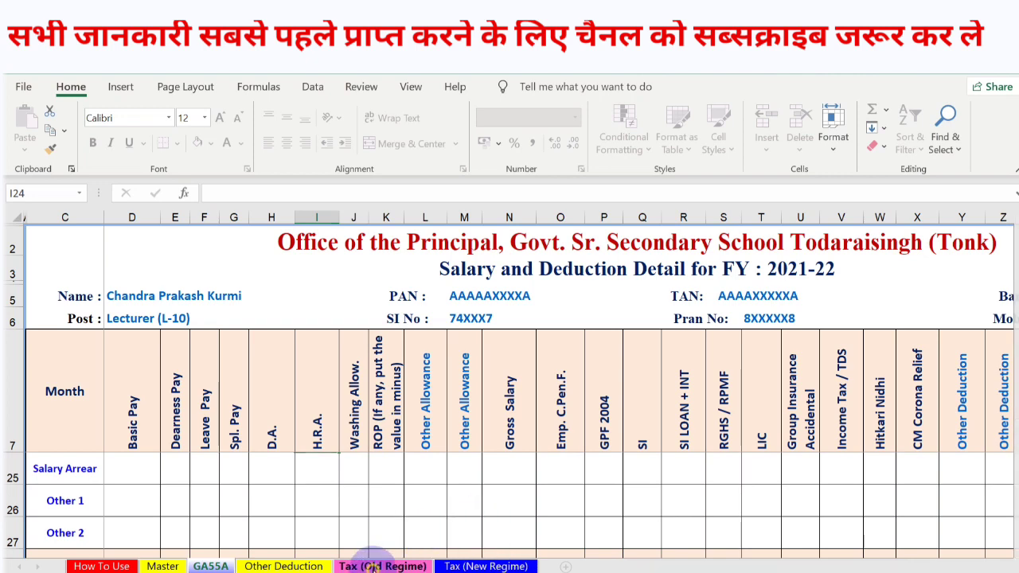
scroll(447, 428, "up", 5)
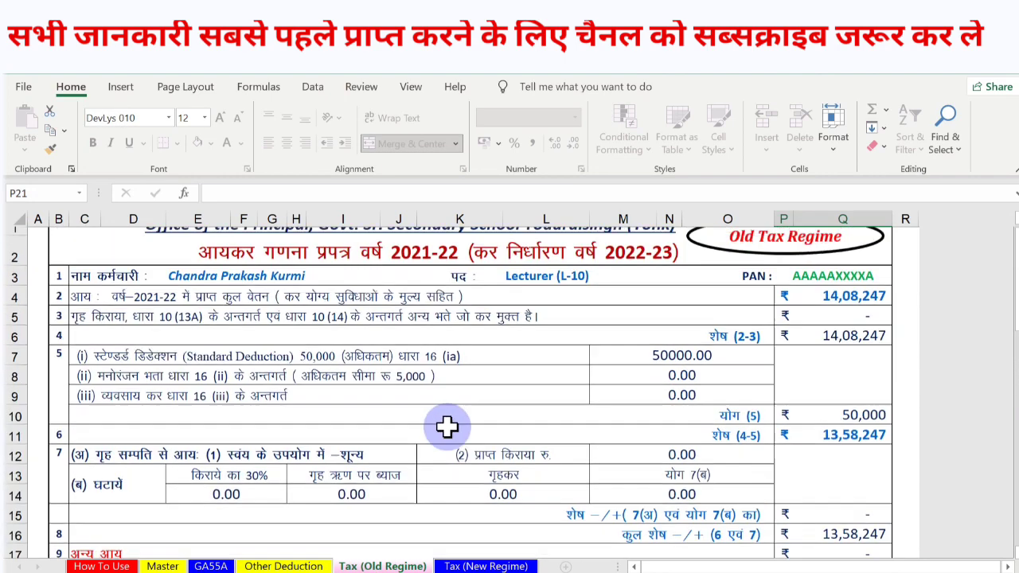
scroll(447, 427, "up", 1)
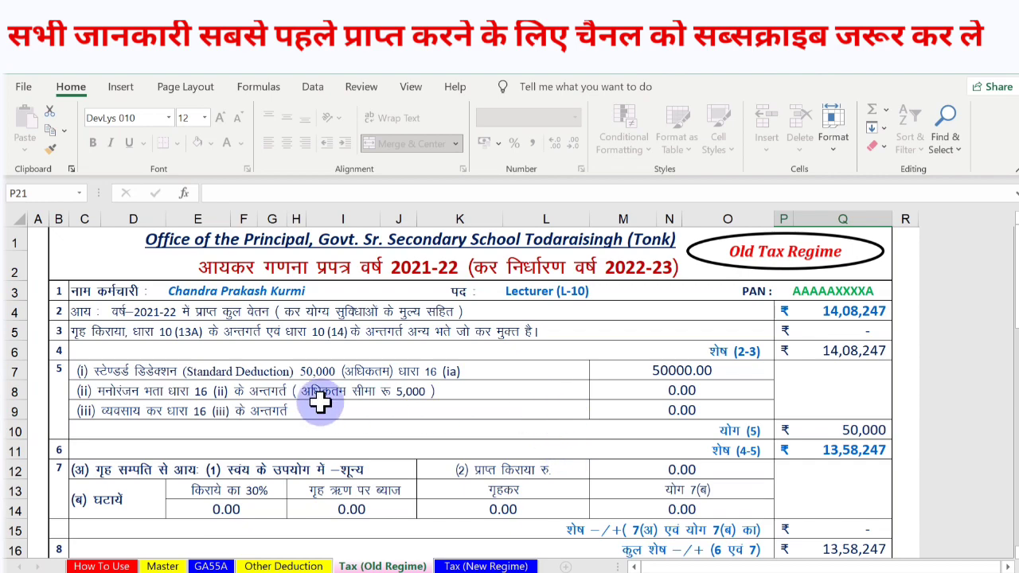
scroll(319, 403, "down", 2)
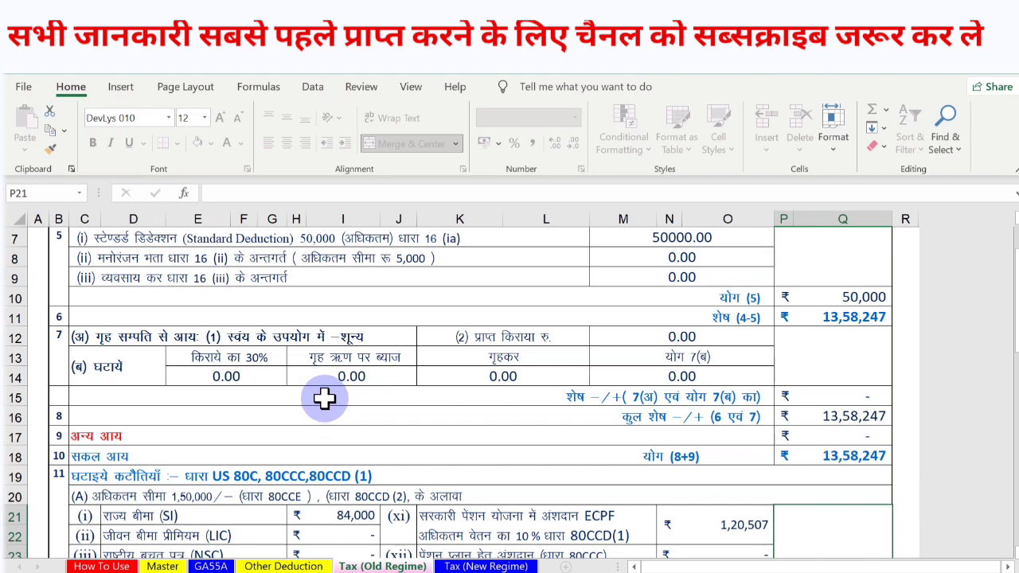
scroll(348, 409, "down", 1)
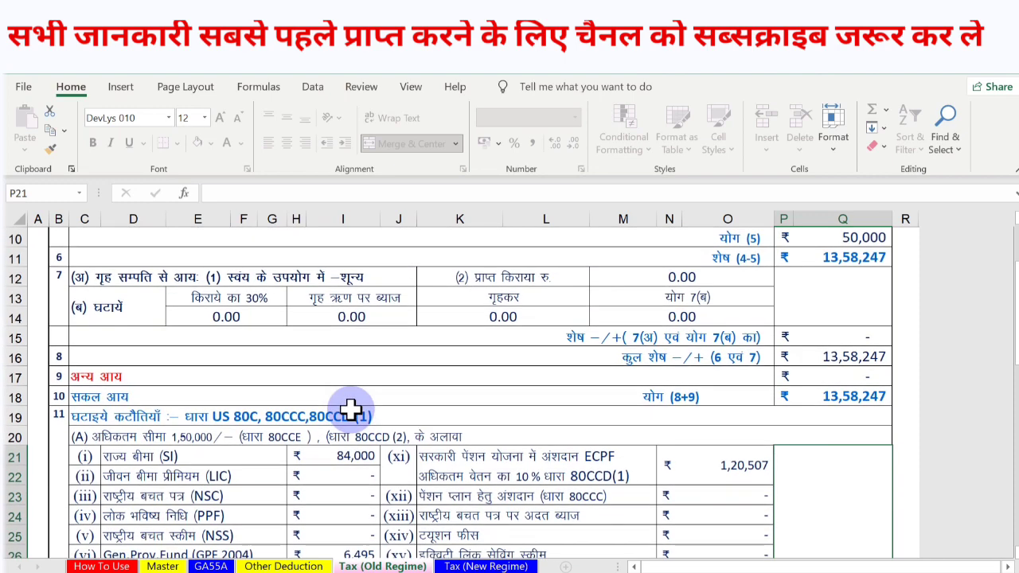
scroll(351, 410, "down", 1)
scroll(353, 412, "down", 1)
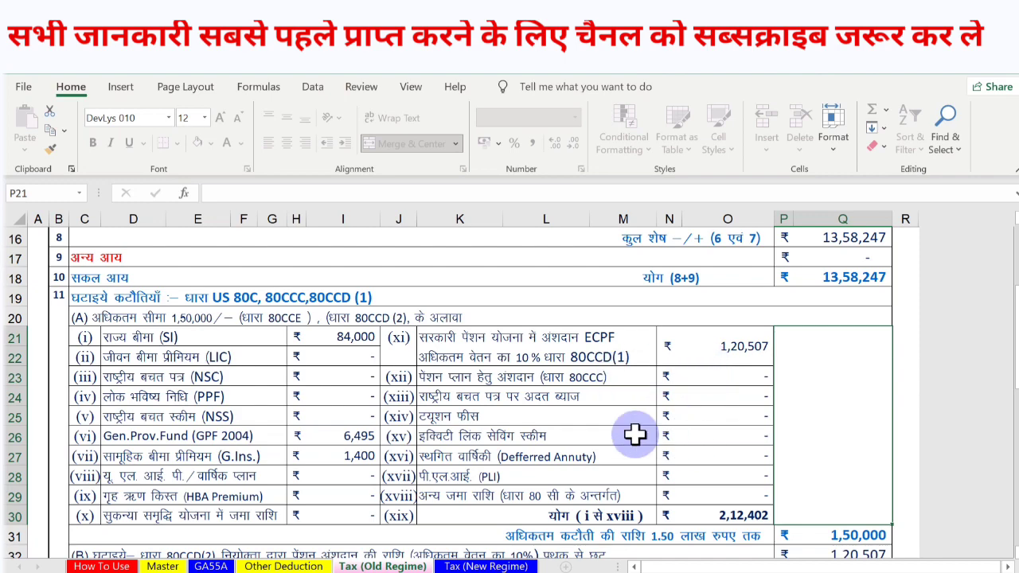
scroll(619, 420, "down", 1)
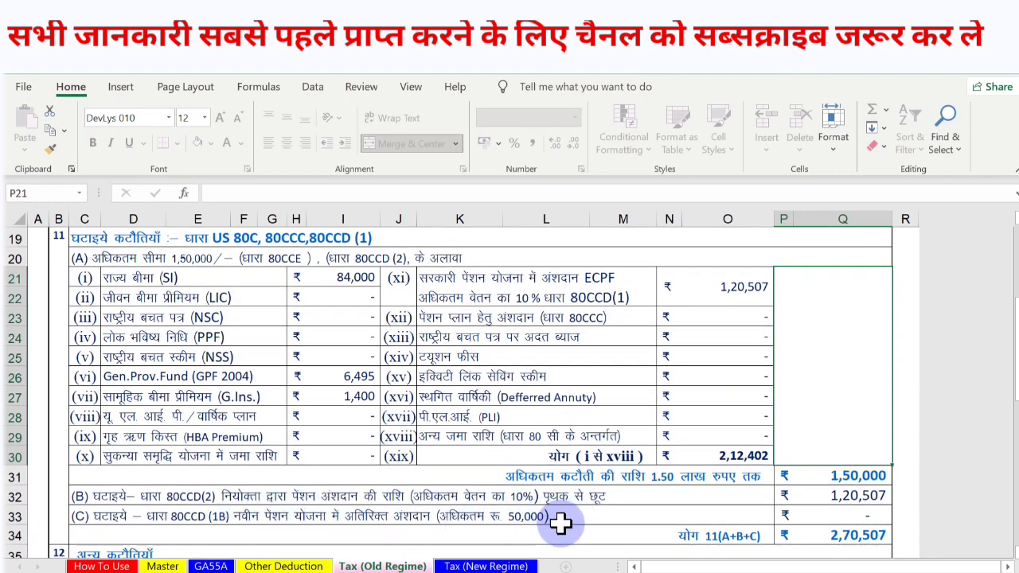
scroll(561, 521, "down", 1)
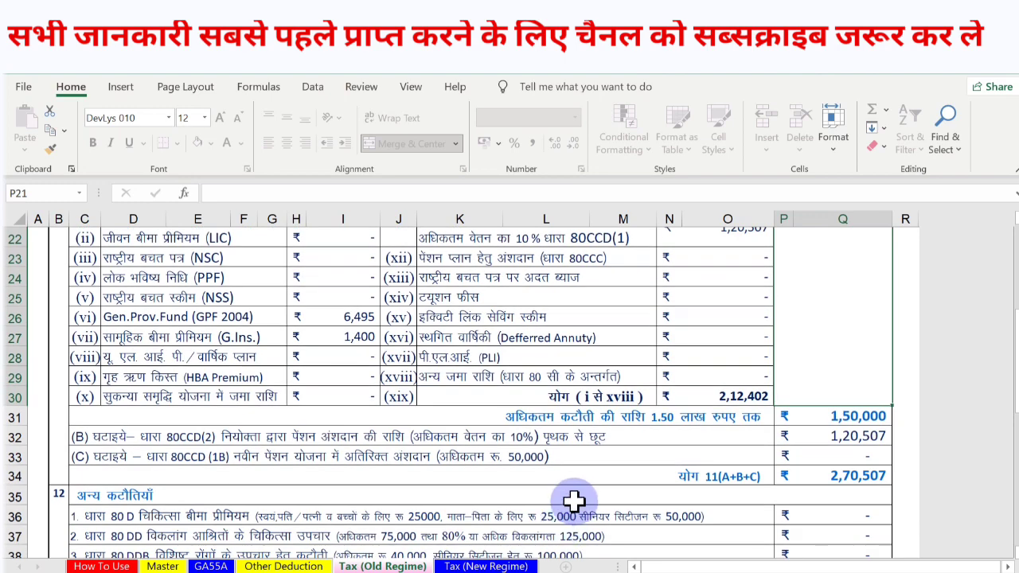
scroll(573, 500, "down", 2)
scroll(41, 469, "down", 1)
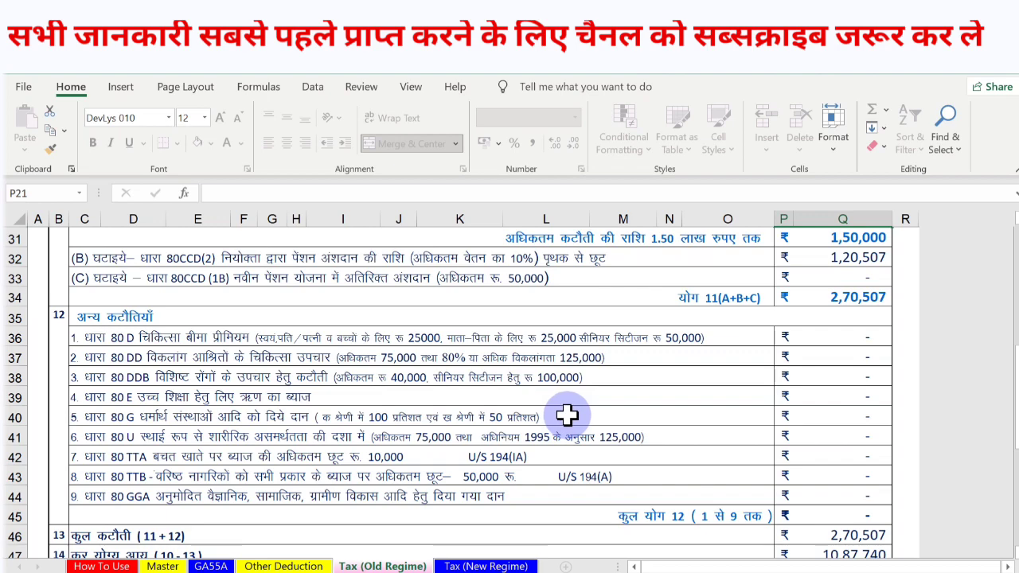
scroll(567, 414, "down", 1)
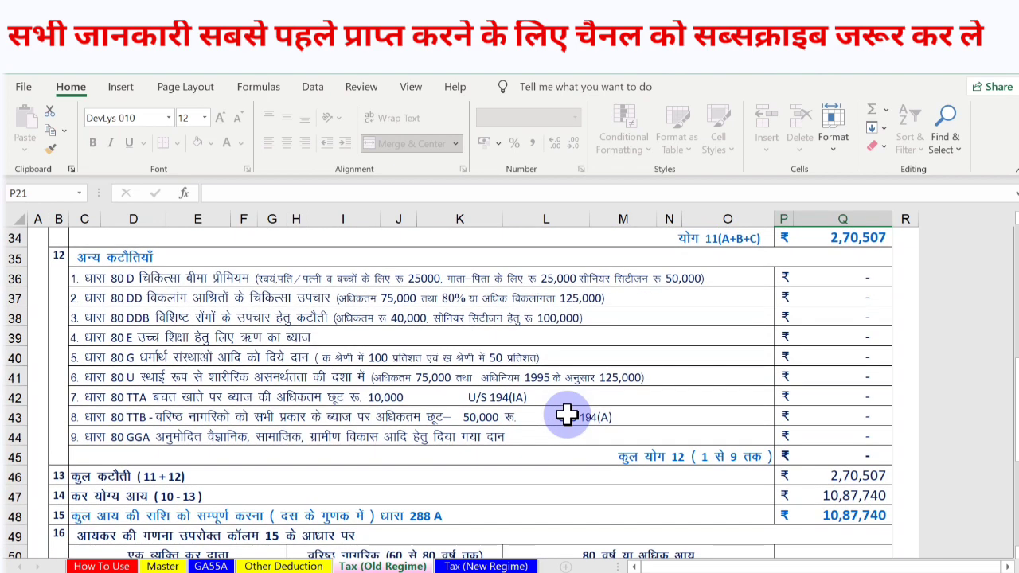
scroll(566, 413, "down", 2)
scroll(566, 414, "down", 1)
scroll(567, 414, "down", 2)
scroll(566, 414, "down", 2)
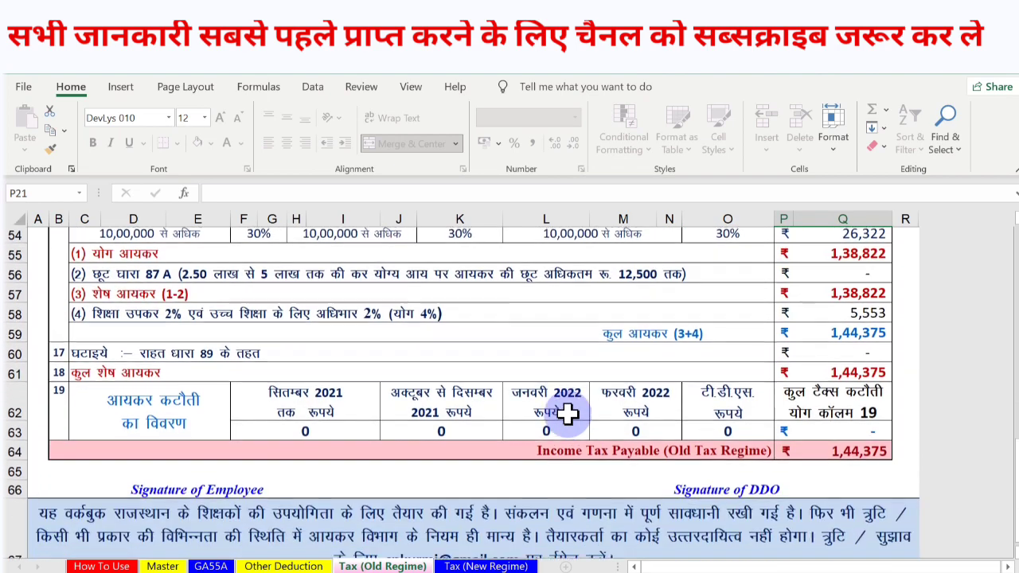
scroll(566, 413, "down", 1)
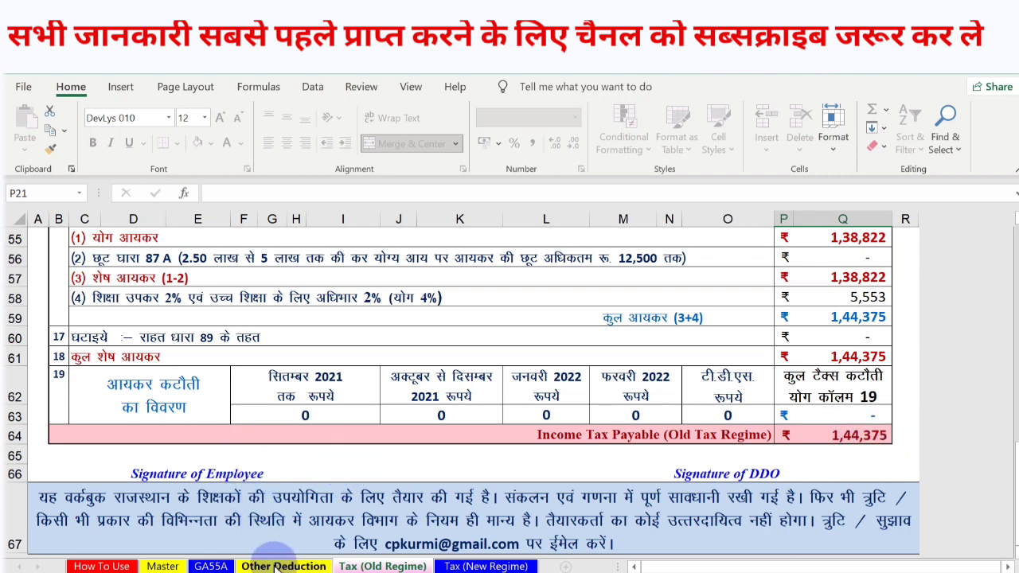
- On the GA55A sheet, enter 2000 as the March 2021 Income Tax / TDS
left_click(209, 563)
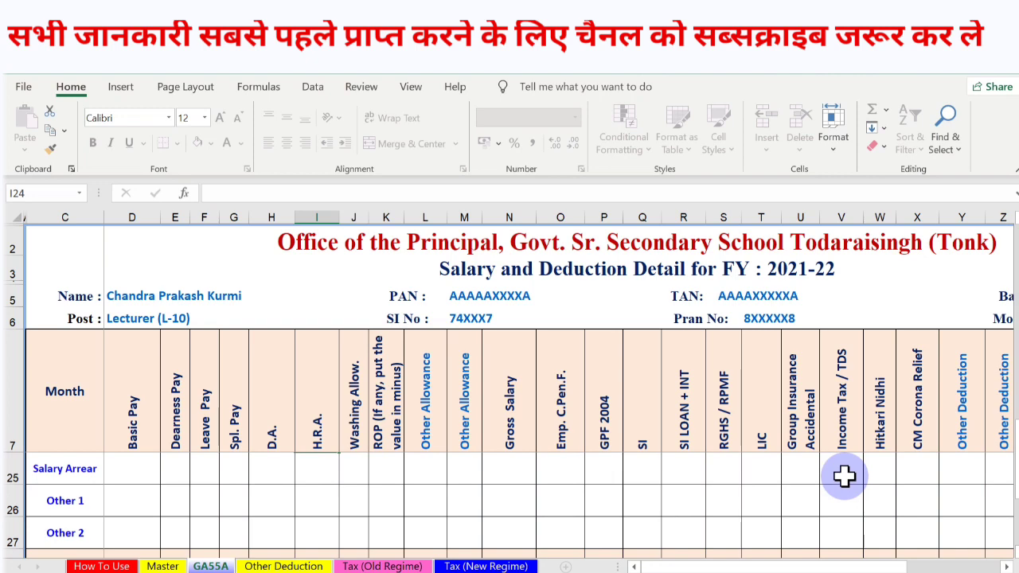
scroll(844, 476, "up", 5)
scroll(843, 476, "up", 1)
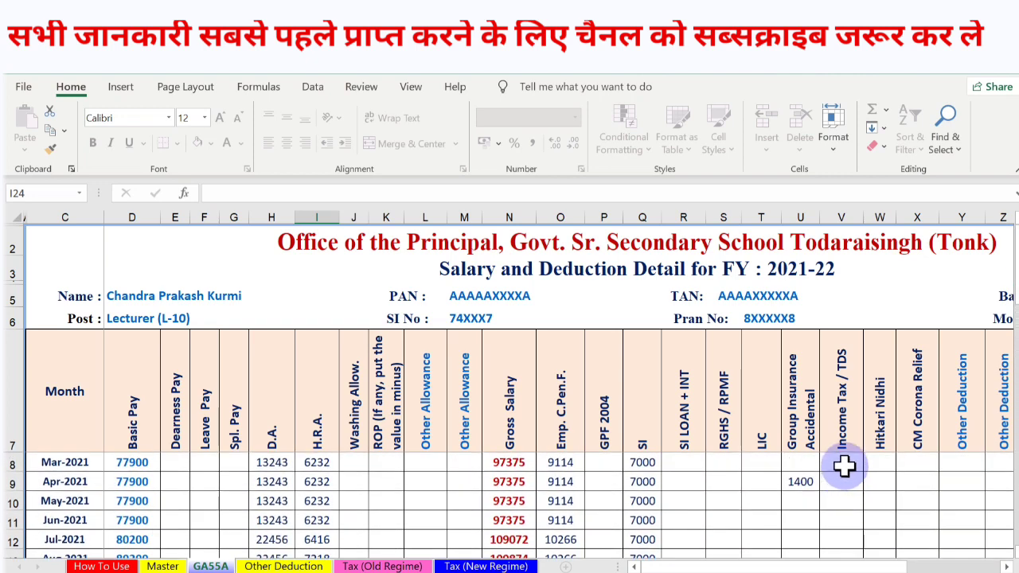
left_click(844, 463)
type("2")
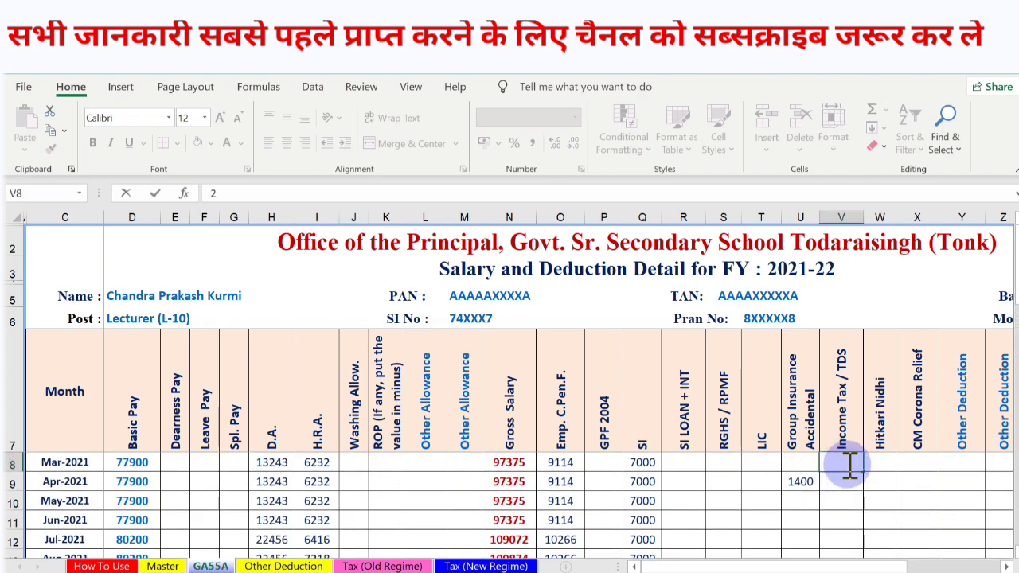
type("000")
left_click(878, 465)
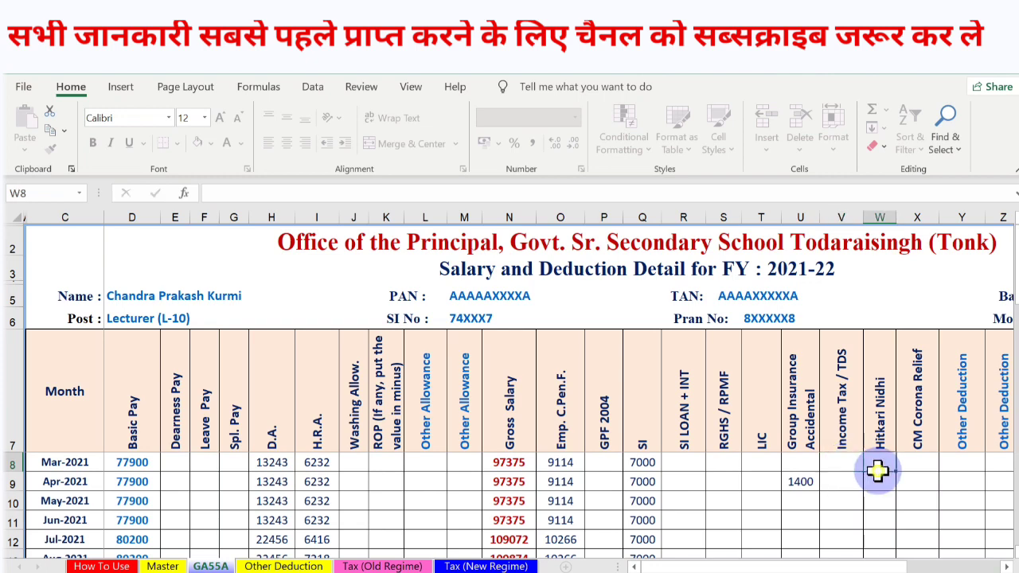
- Enter monthly TDS of 3000 from November 2021 and 0 from January 2022
scroll(850, 502, "down", 2)
scroll(850, 502, "down", 1)
left_click(845, 500)
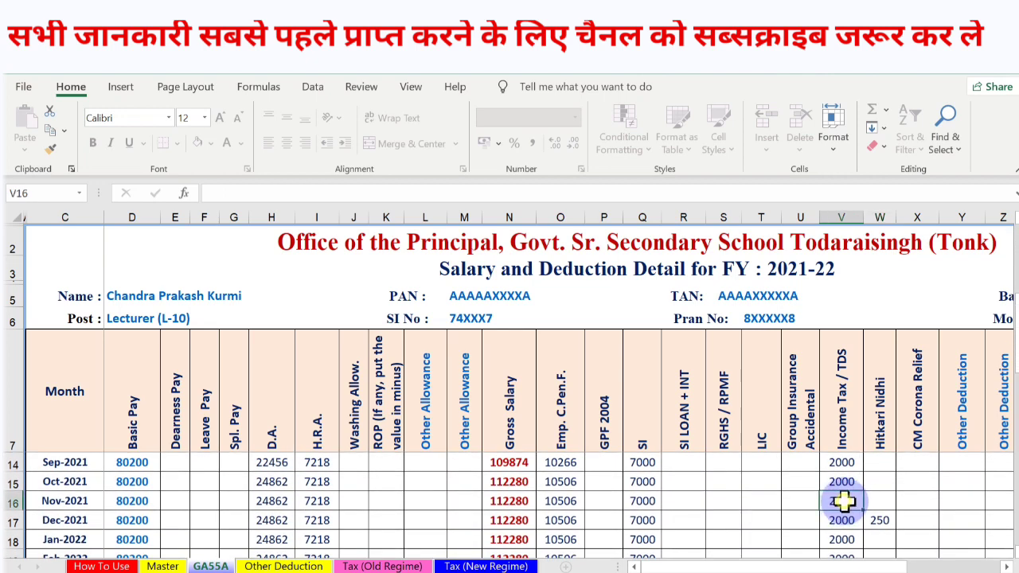
type("3")
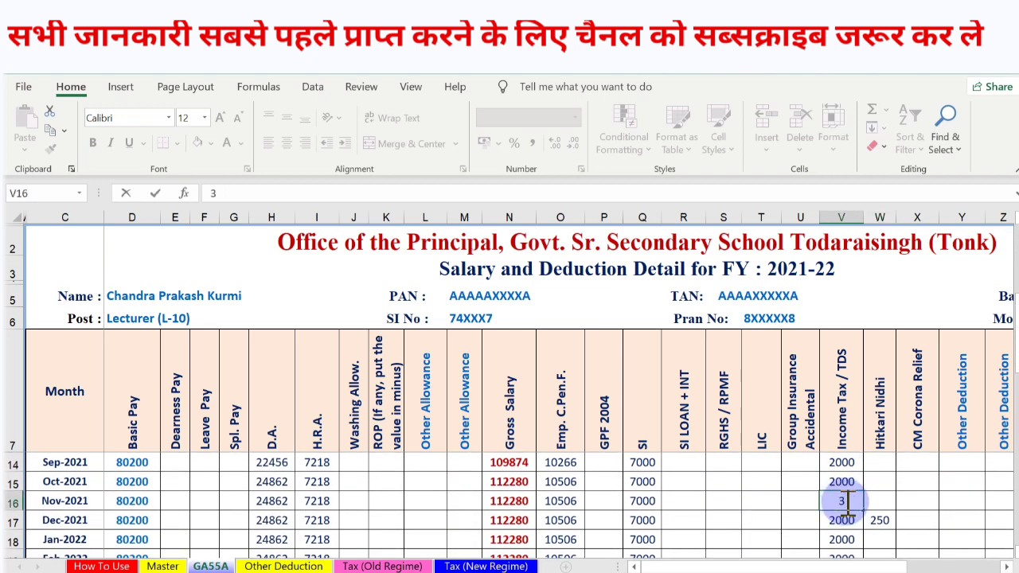
type("000")
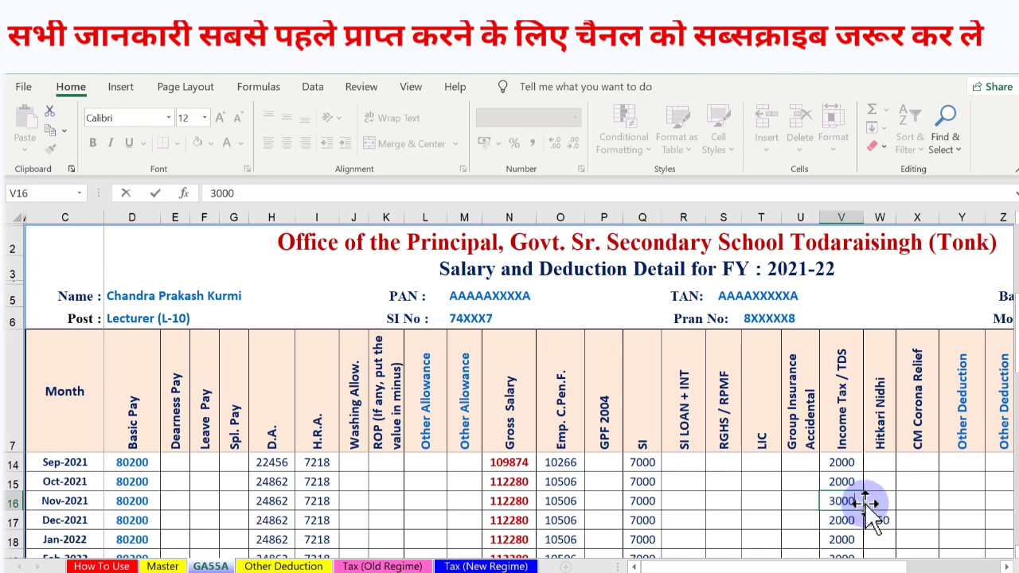
key("Tab")
scroll(861, 519, "down", 1)
scroll(860, 521, "down", 2)
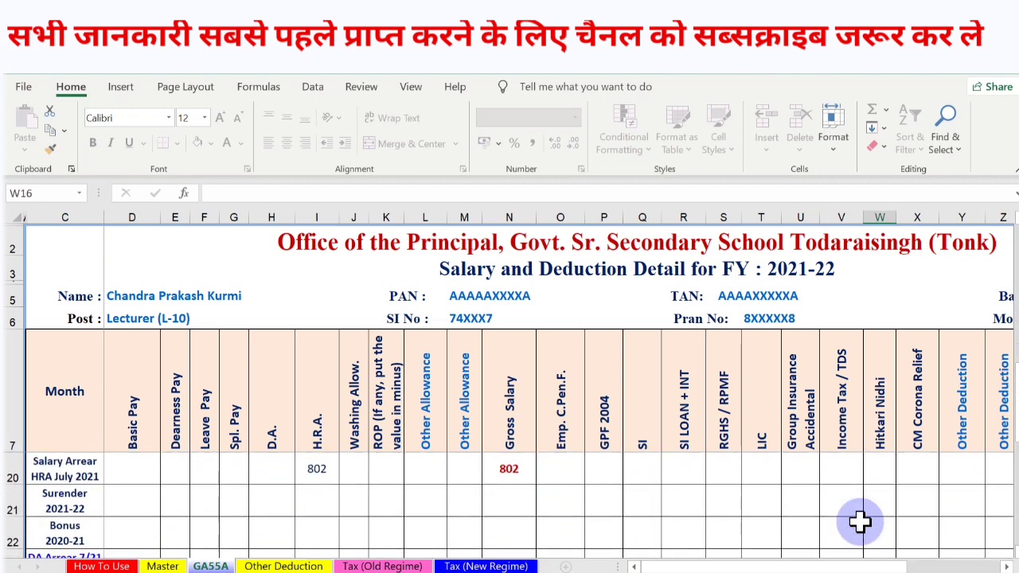
scroll(854, 520, "up", 1)
left_click(848, 482)
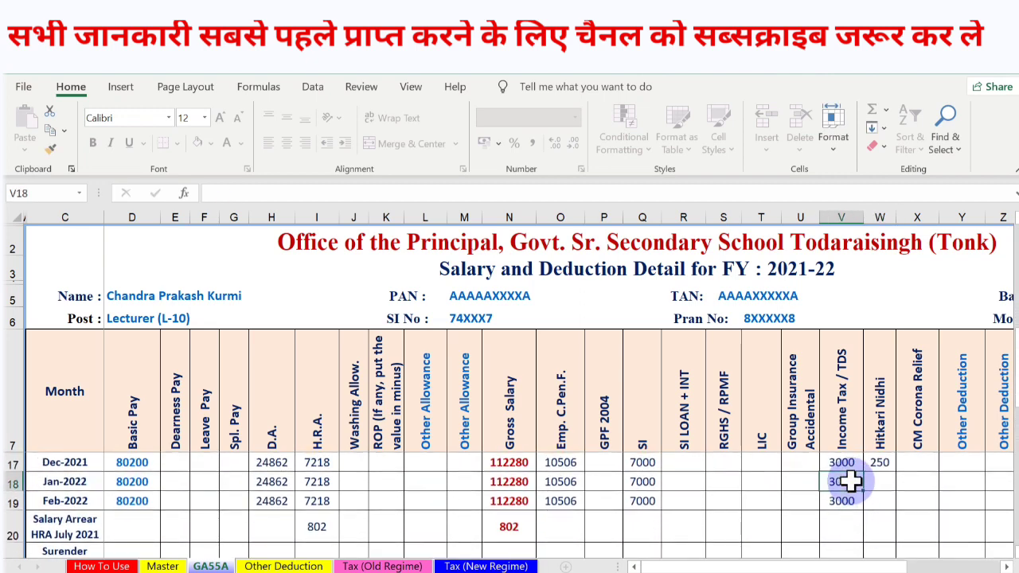
type("0")
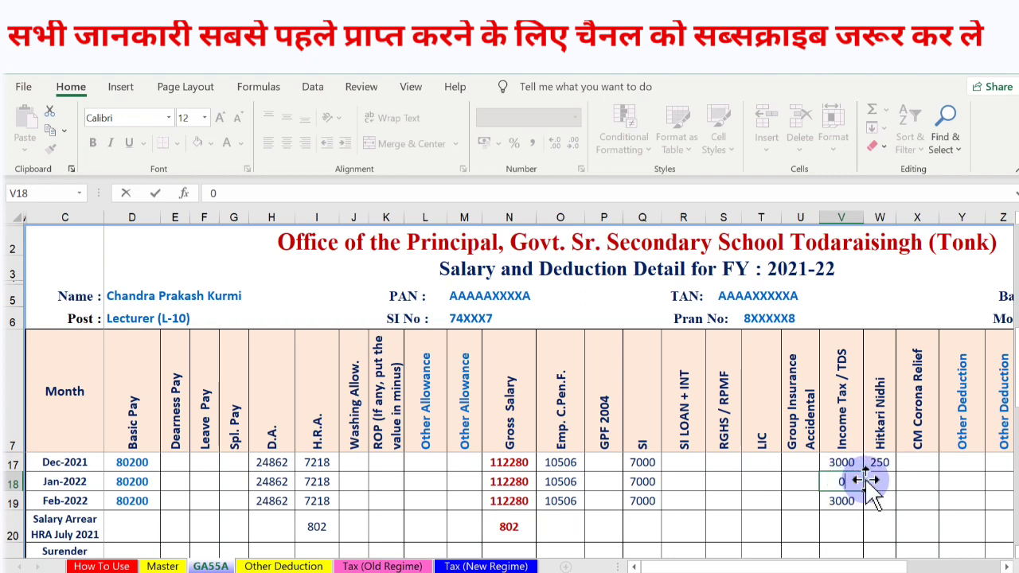
left_click(873, 479)
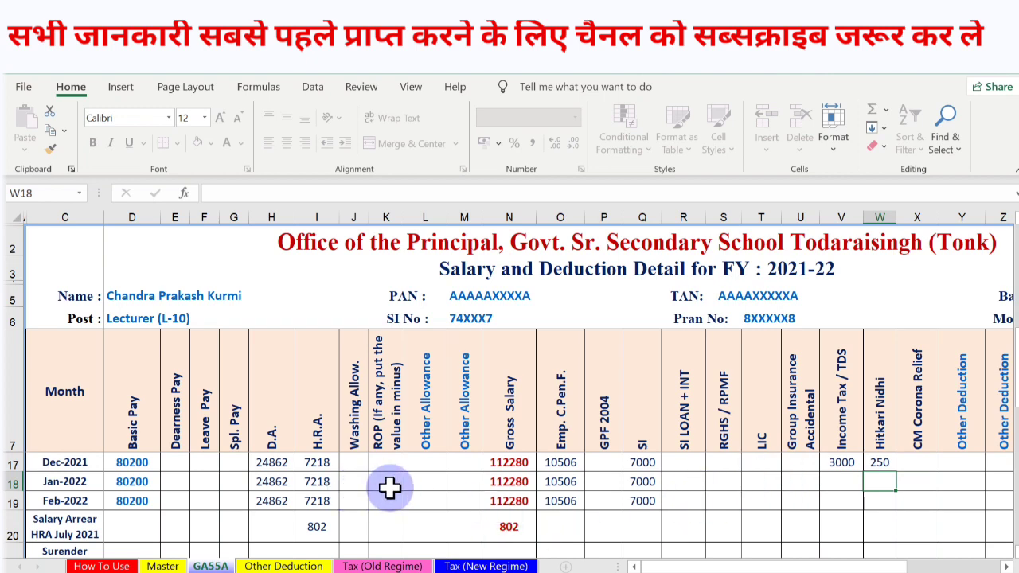
- Preview the GA55A salary sheet for printing, then return to the sheet
scroll(389, 489, "up", 3)
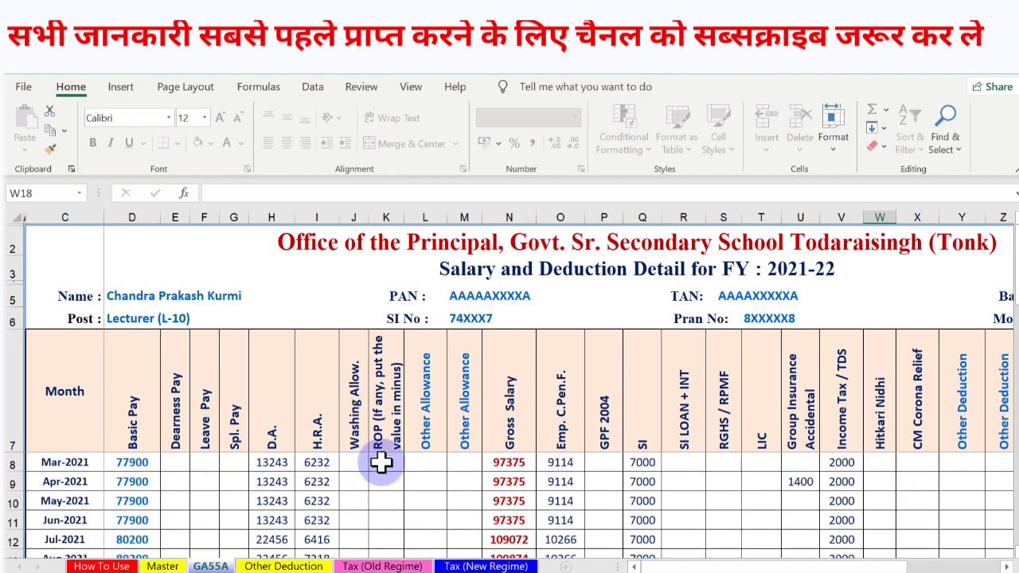
key("ctrl+p")
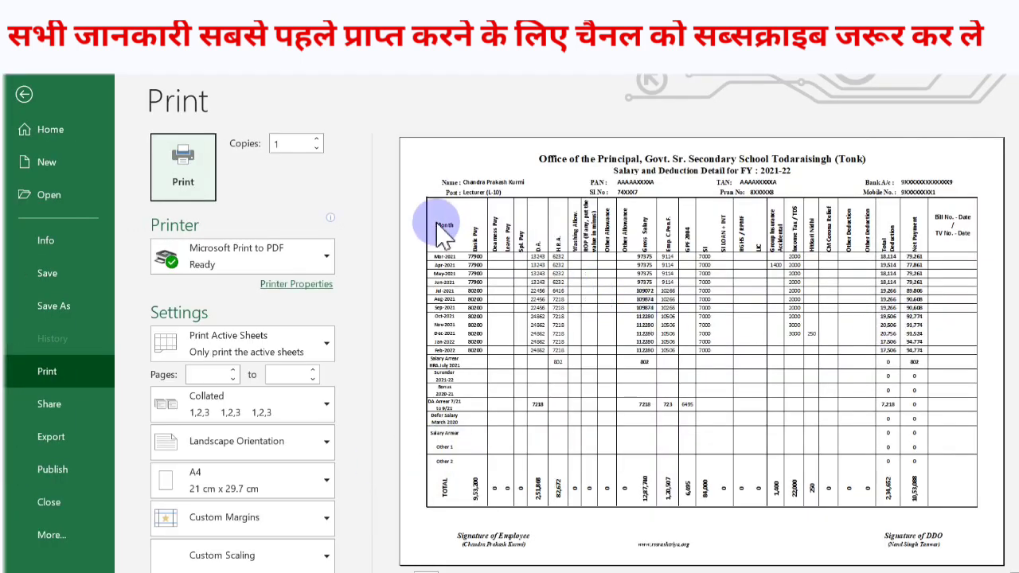
left_click(26, 93)
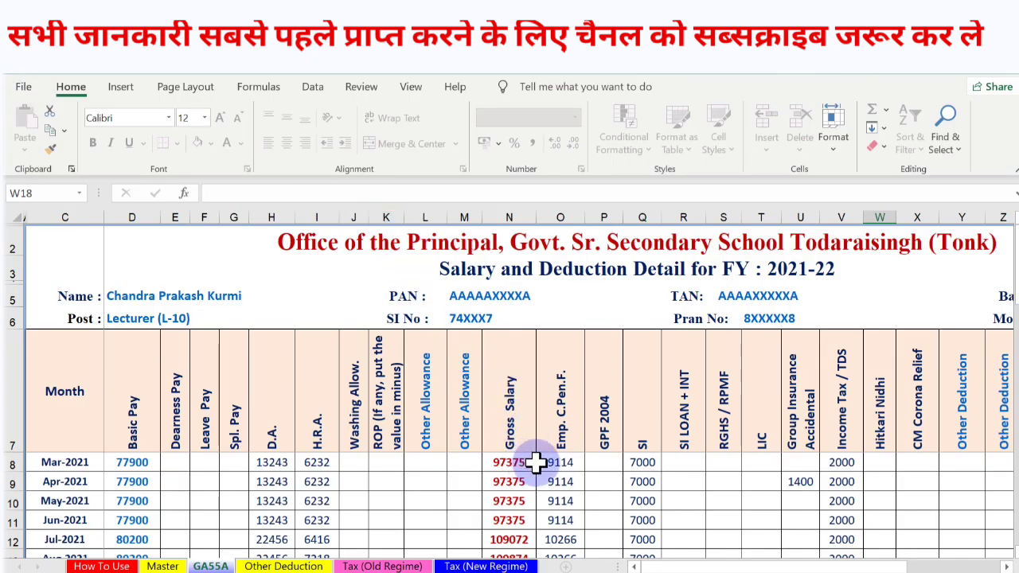